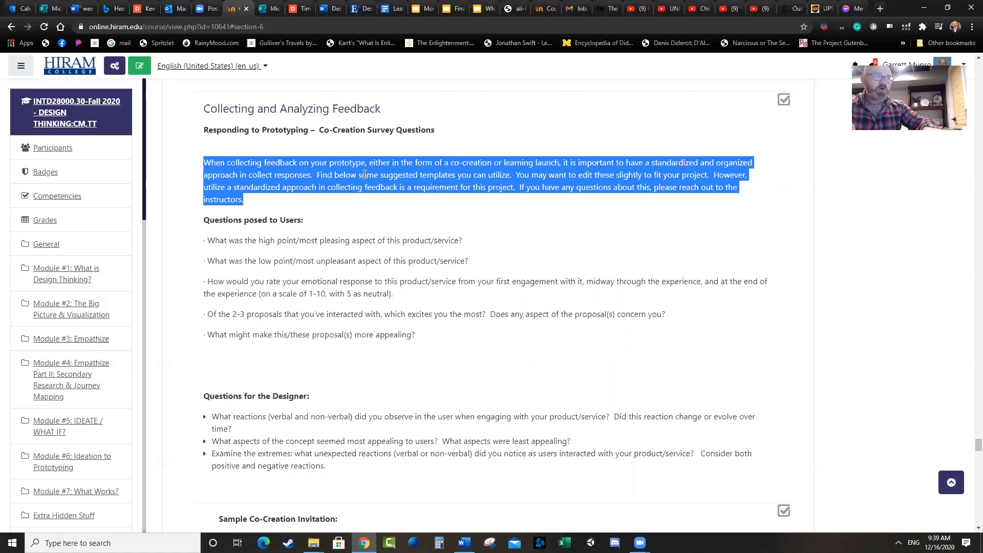
# Arrange the course page and the untitled form's window side by side, and close the form's sharing options.
pyautogui.doubleClick(427, 239)
pyautogui.click(437, 339)
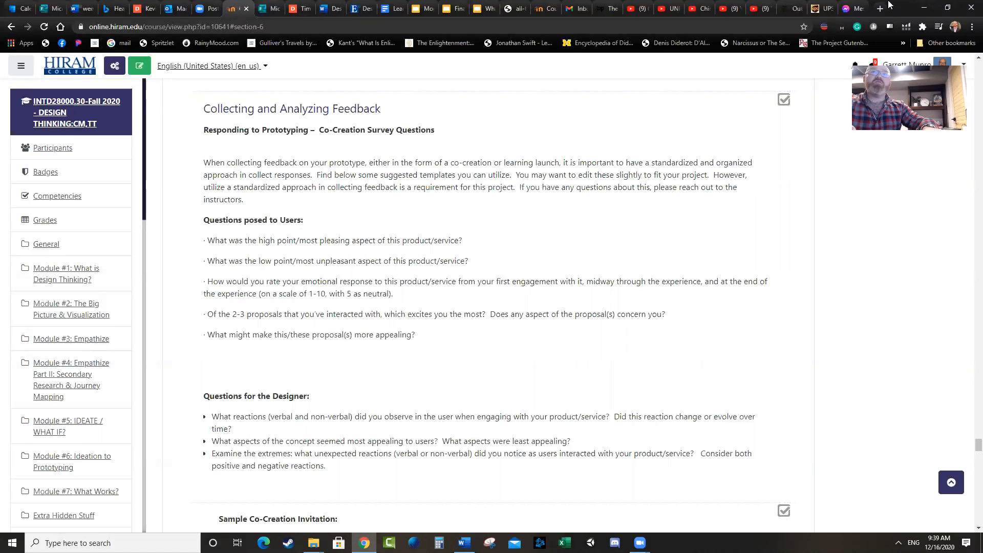
pyautogui.doubleClick(902, 15)
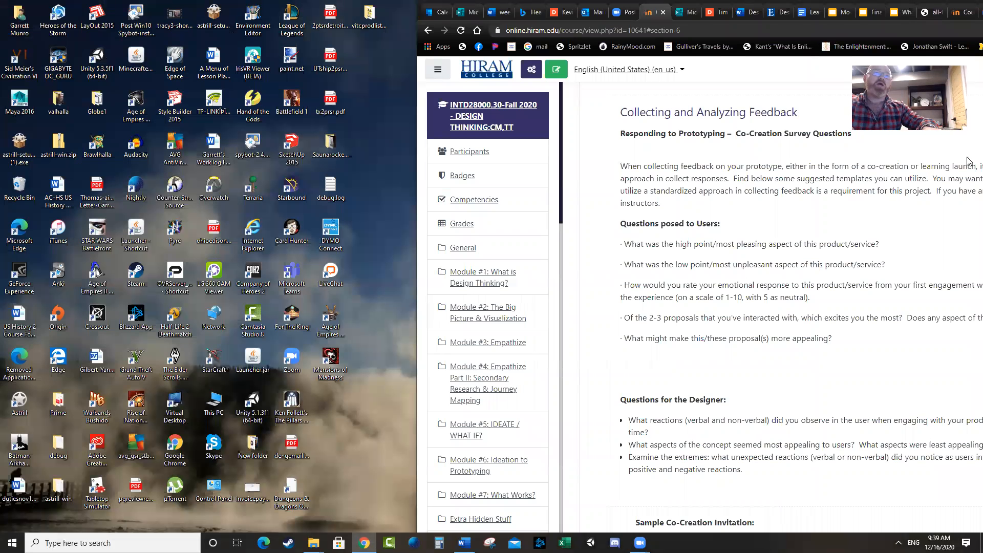
pyautogui.moveTo(901, 16); pyautogui.dragTo(982, 17)
pyautogui.click(611, 13)
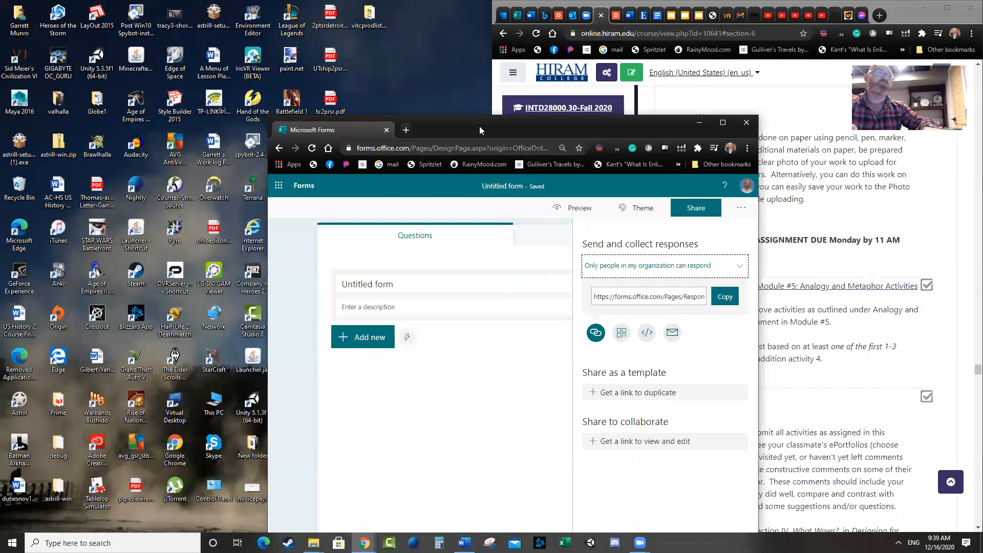
pyautogui.moveTo(480, 126); pyautogui.dragTo(3, 175)
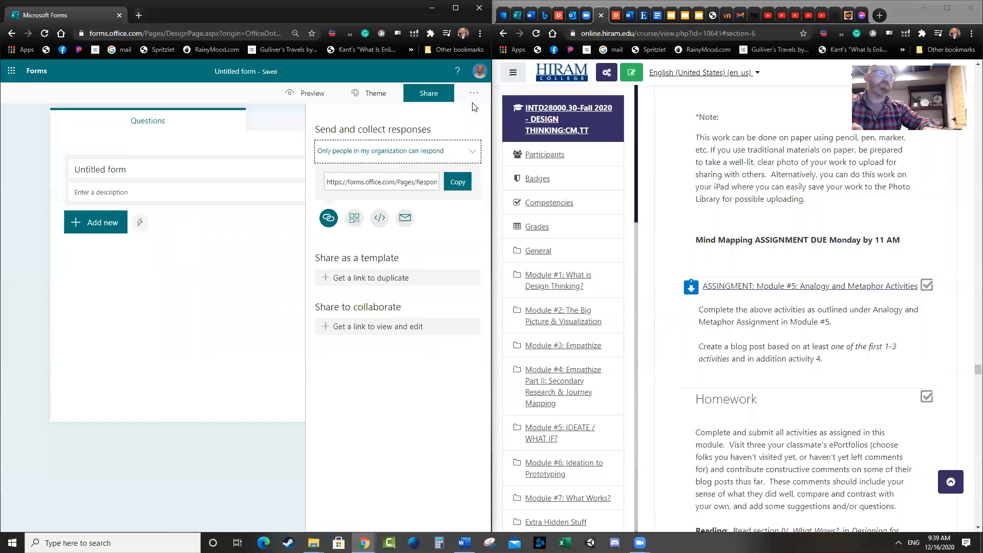
pyautogui.click(16, 152)
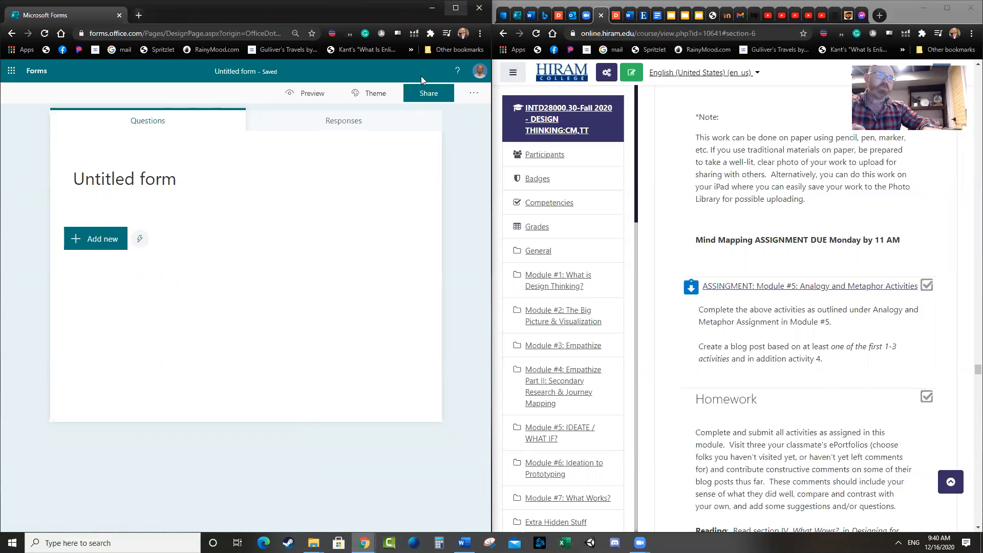
# Maximize the form's window and open the Microsoft Forms home page through Office 365 in a new tab.
pyautogui.click(456, 7)
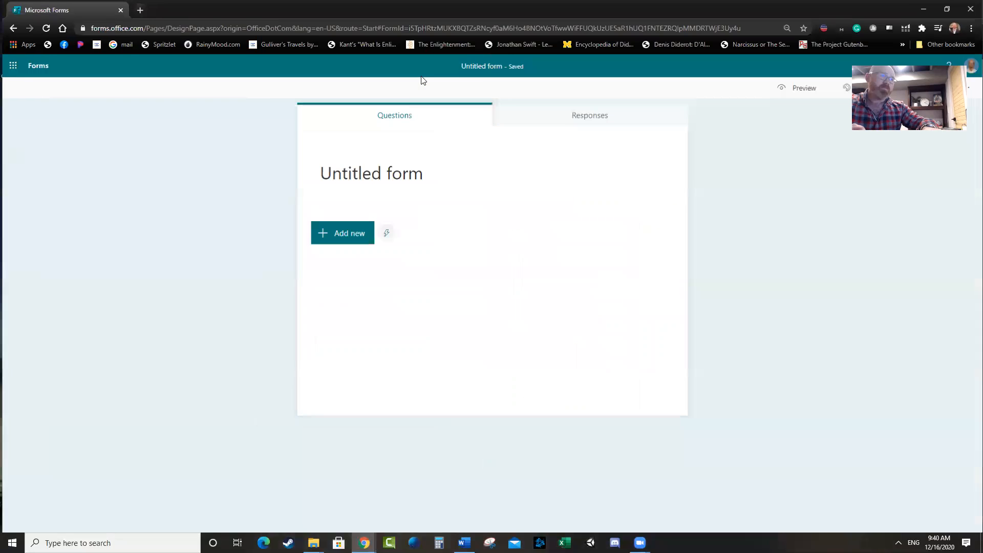
pyautogui.click(139, 7)
pyautogui.write('office')
pyautogui.press('Return')
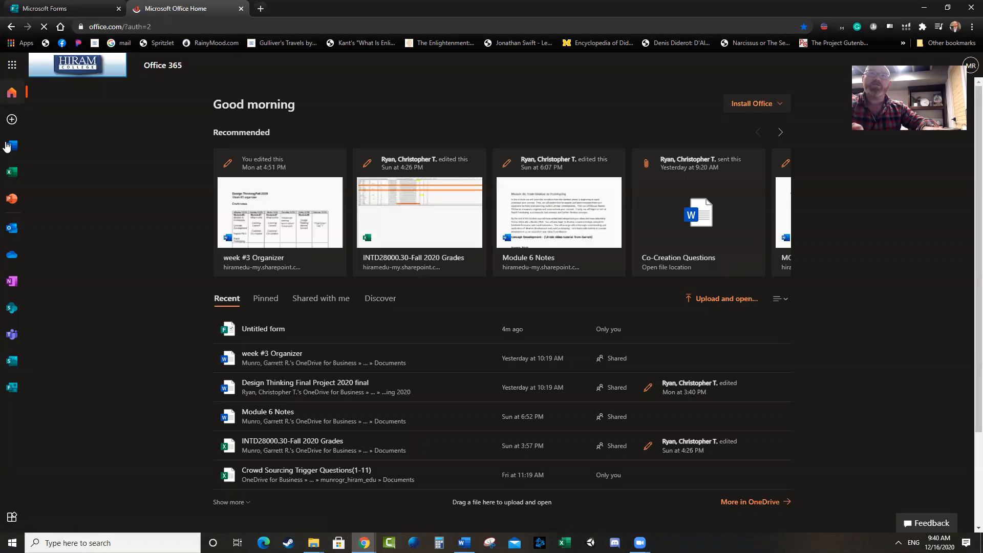
pyautogui.moveTo(9, 144); pyautogui.dragTo(17, 159)
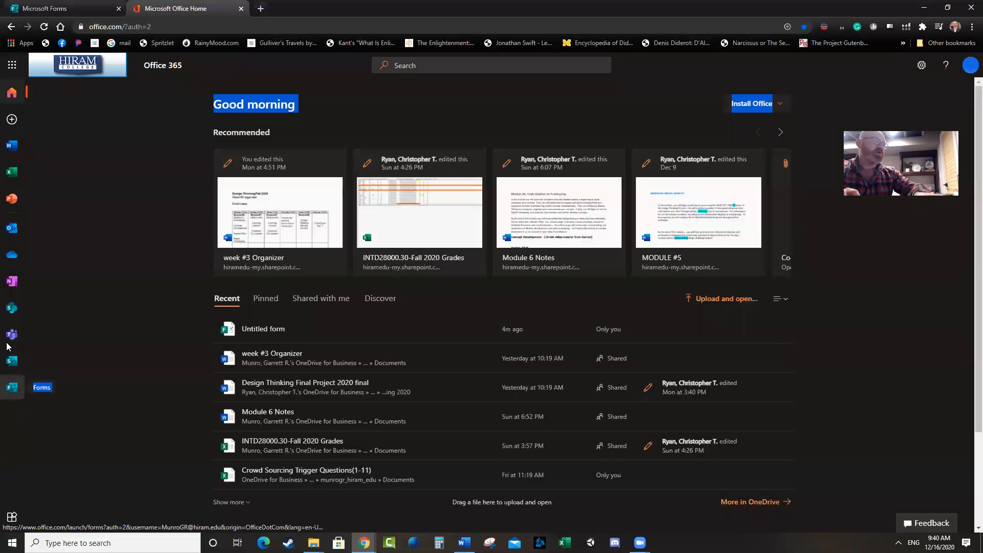
pyautogui.click(11, 67)
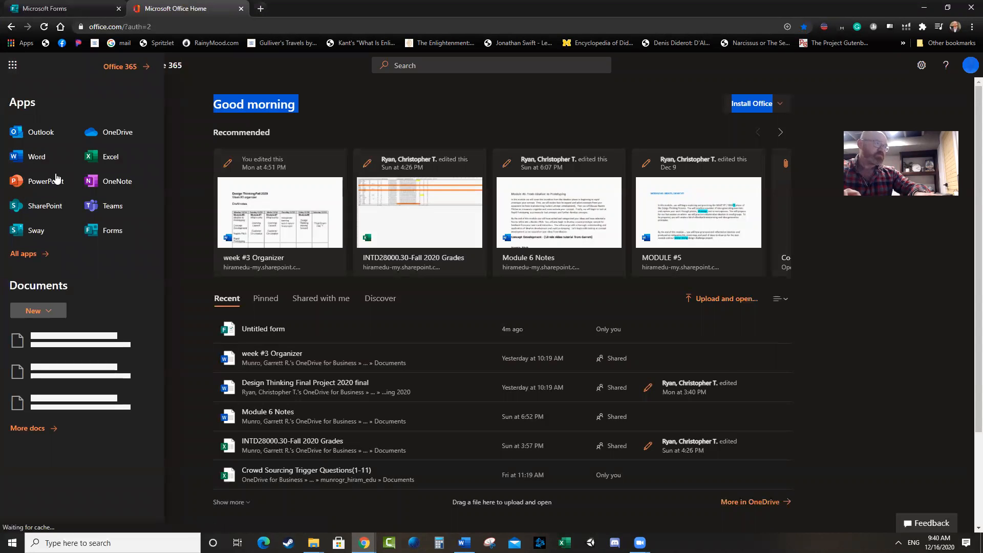
pyautogui.click(105, 230)
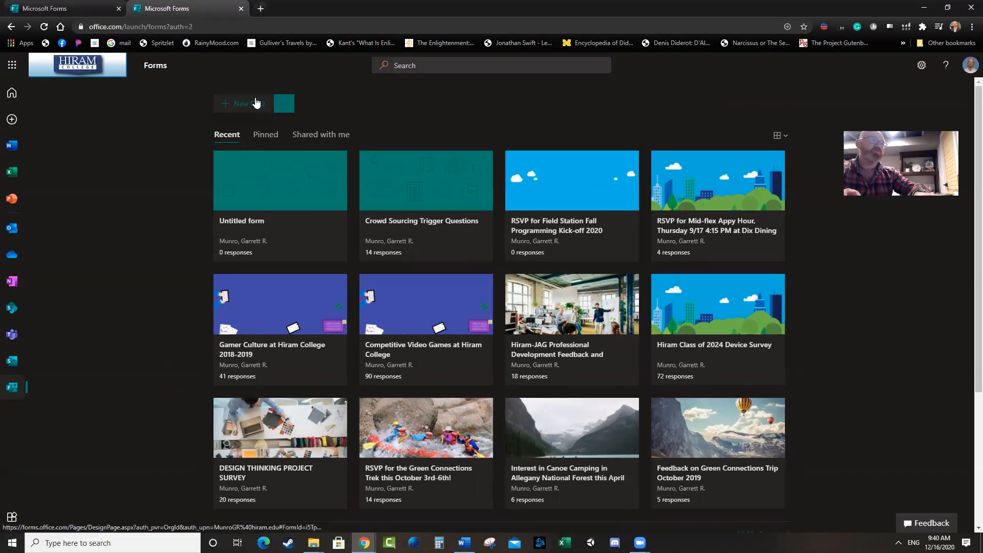
# Create a new blank form and close the tab holding the earlier untitled form.
pyautogui.click(295, 104)
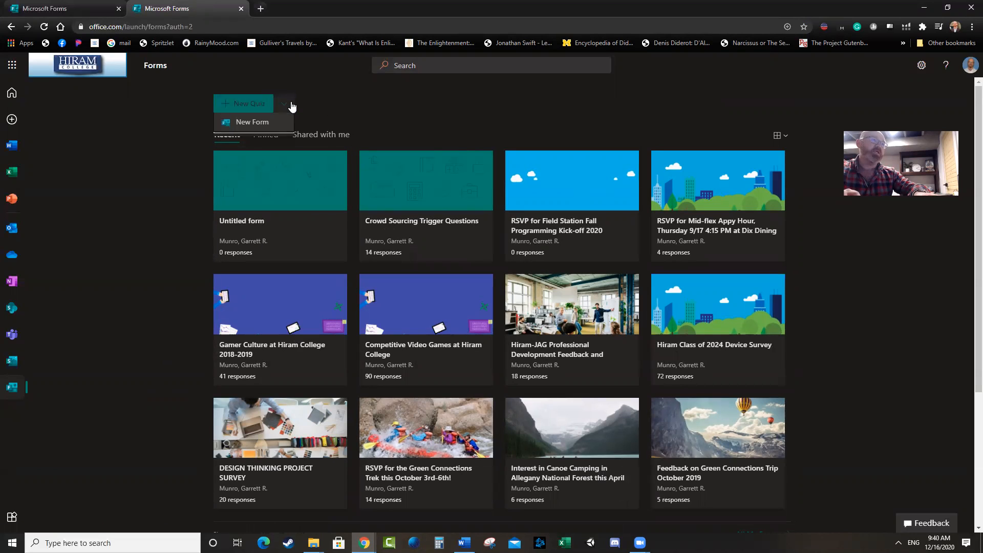
pyautogui.click(285, 105)
pyautogui.click(286, 107)
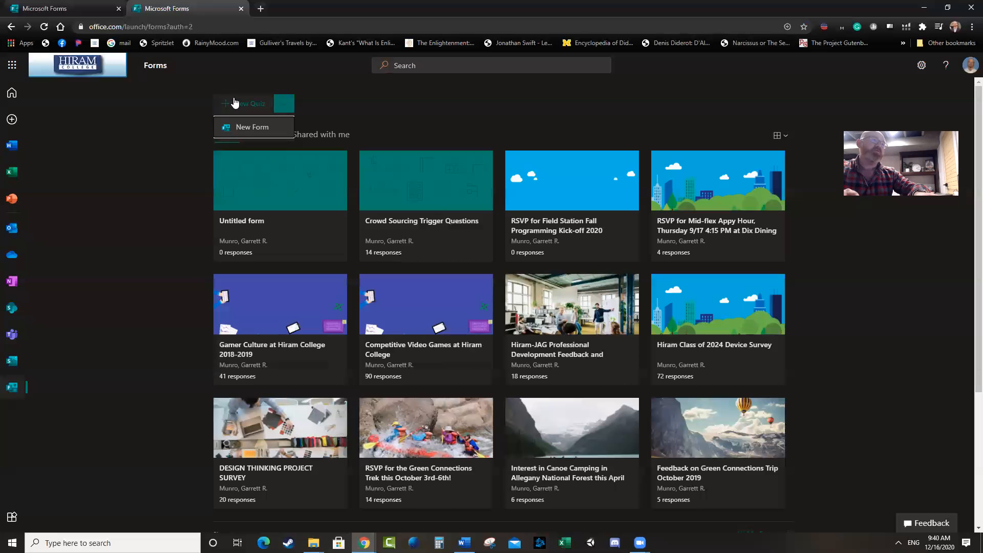
pyautogui.click(250, 128)
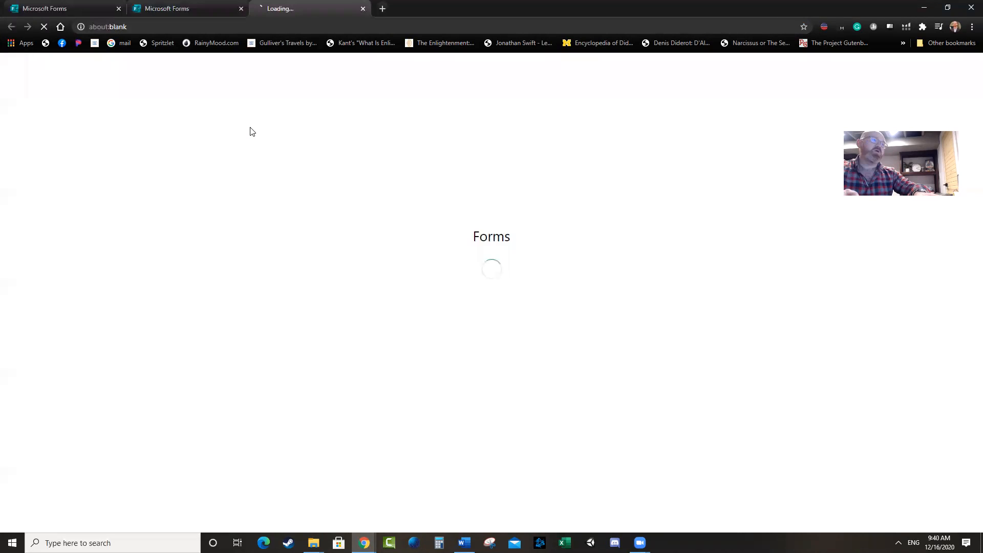
pyautogui.click(118, 8)
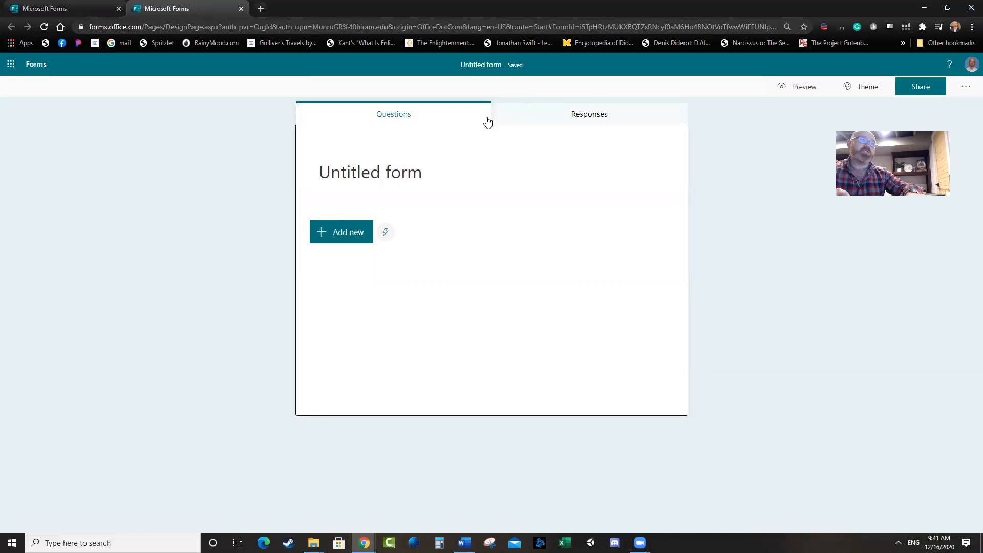
# View the new form's responses page and title the form "Responses for your Prototype on OUTSIDE DINING".
pyautogui.click(566, 119)
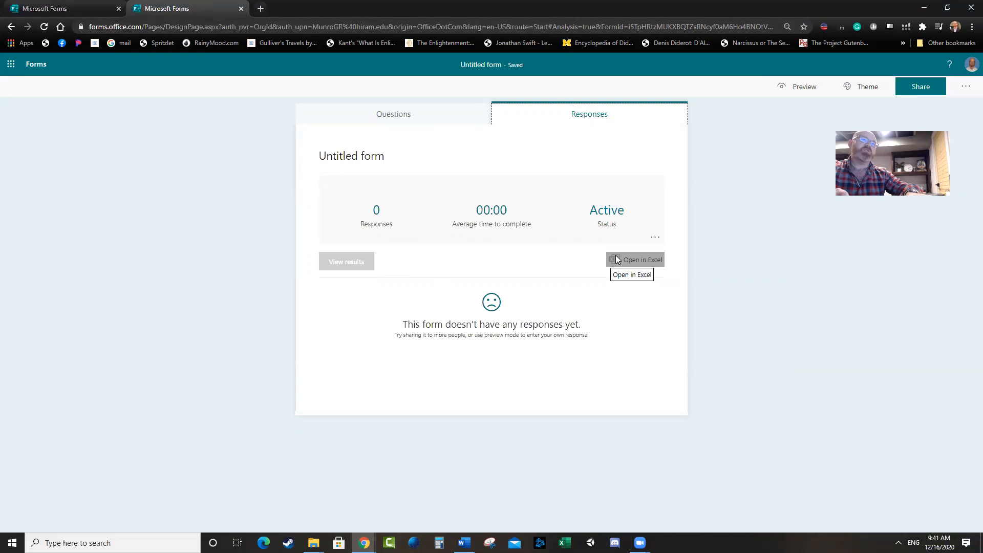
pyautogui.click(426, 114)
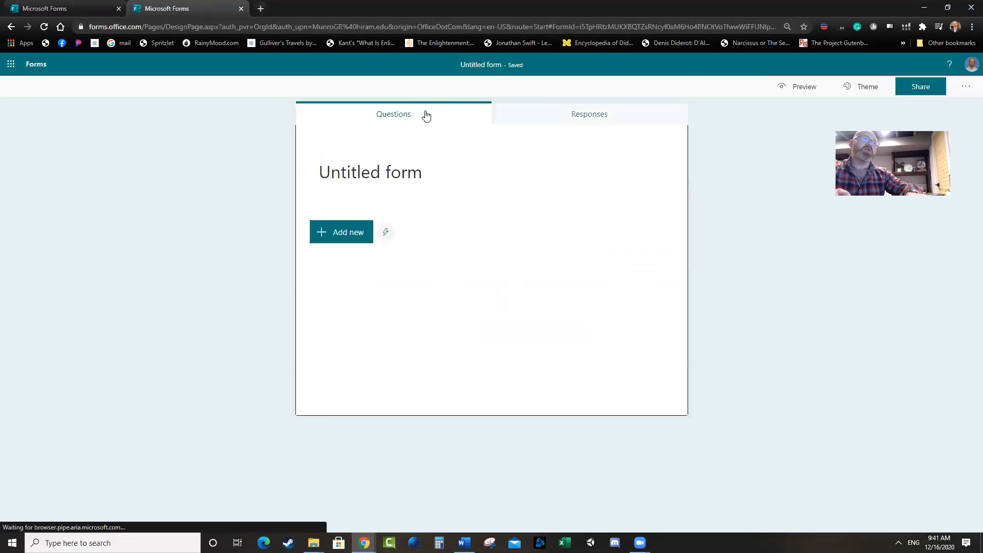
pyautogui.click(385, 175)
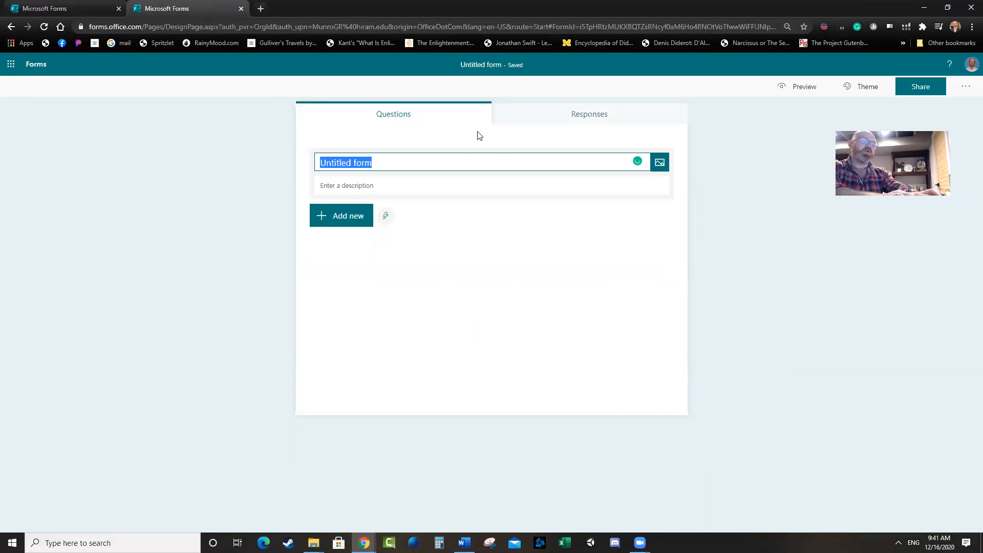
pyautogui.write('Respons')
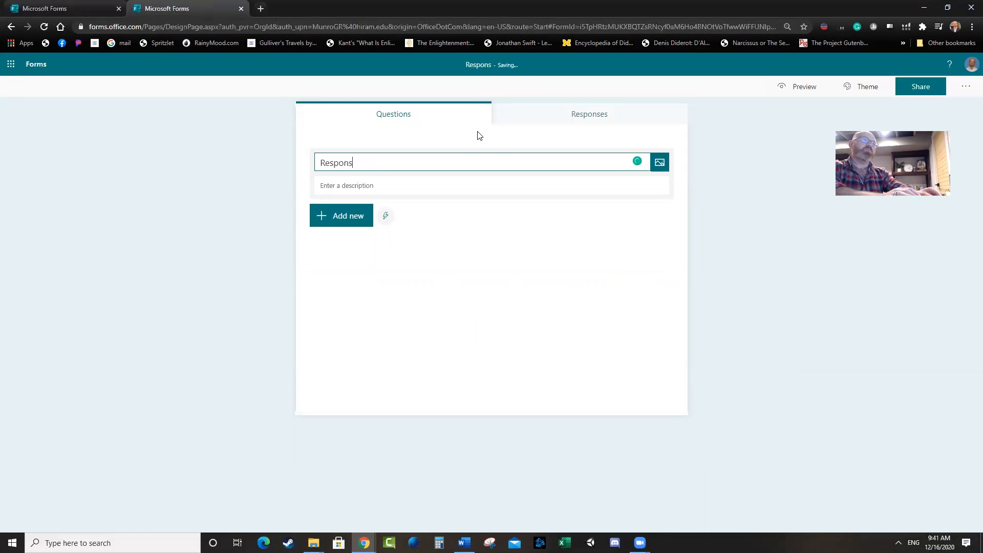
pyautogui.write('es for your Poro')
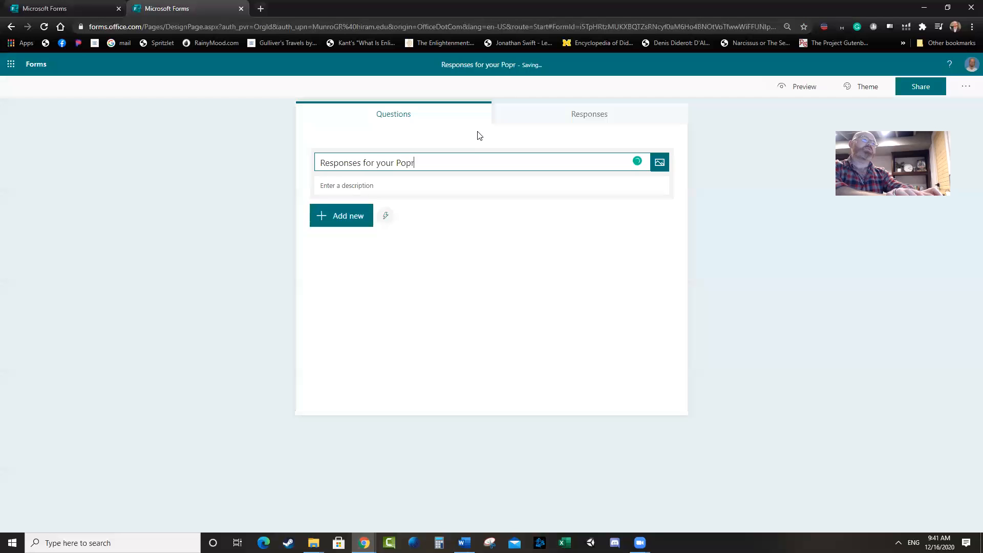
pyautogui.press('BackSpace')
pyautogui.press('BackSpace')
pyautogui.press('BackSpace')
pyautogui.write('rototype')
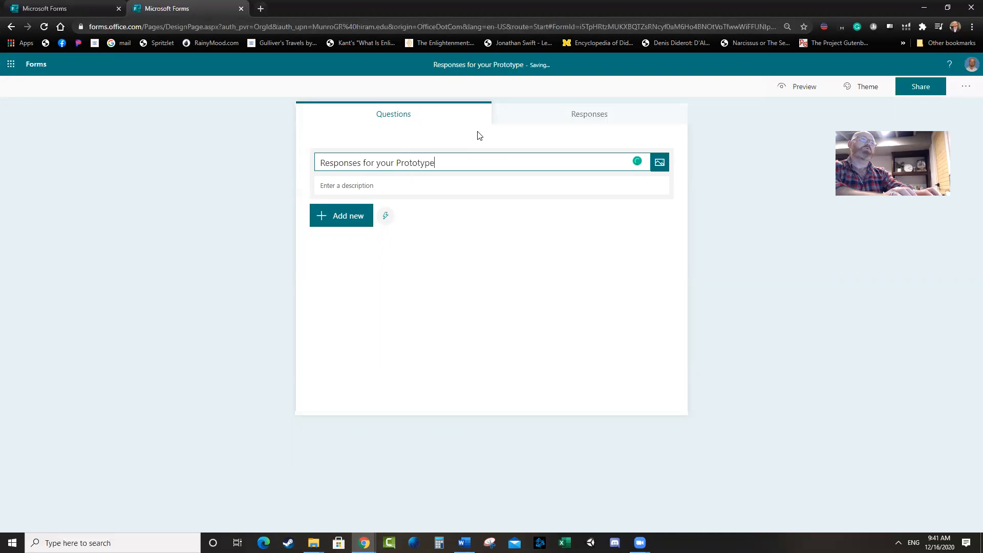
pyautogui.write(' on')
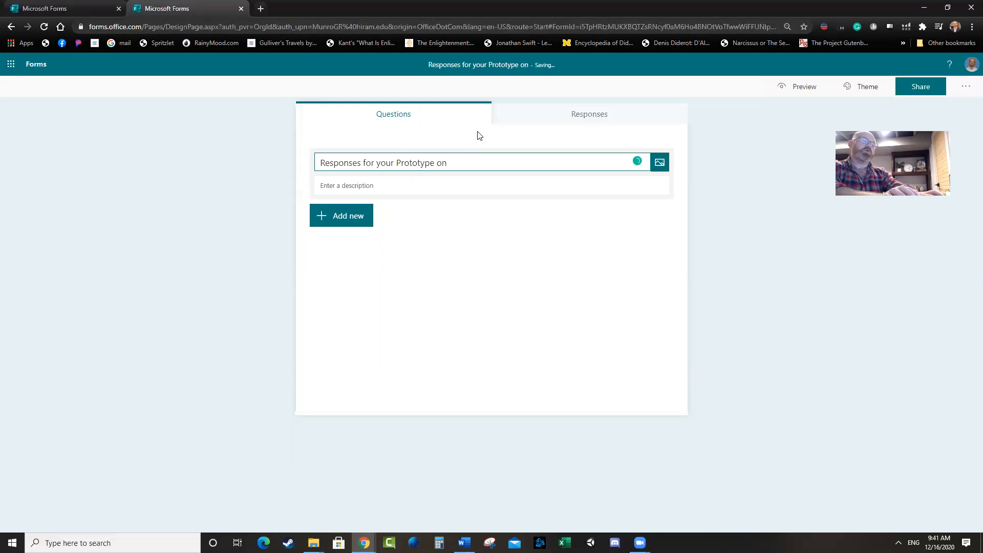
pyautogui.write(' OUTBAC')
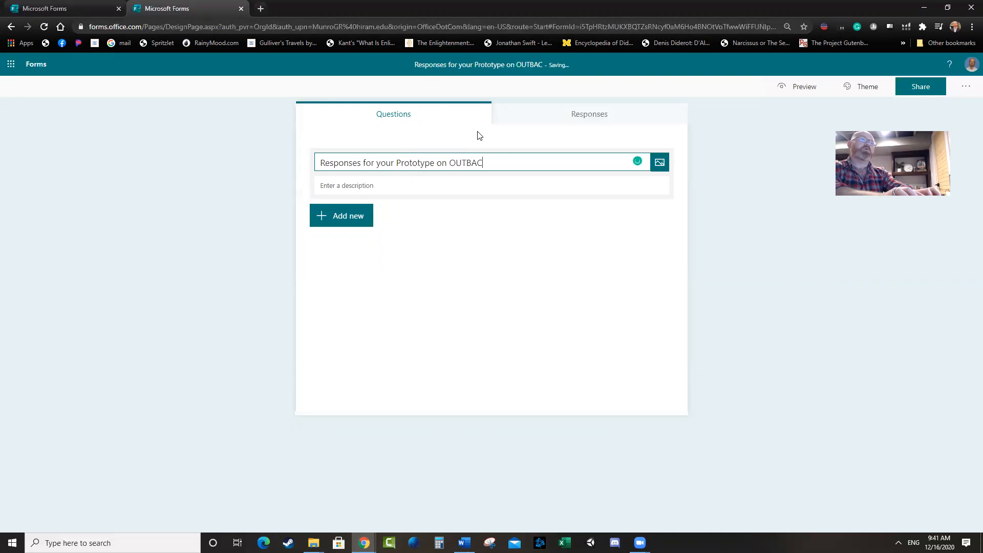
pyautogui.press('BackSpace')
pyautogui.press('BackSpace')
pyautogui.press('BackSpace')
pyautogui.write('SIDE DINING')
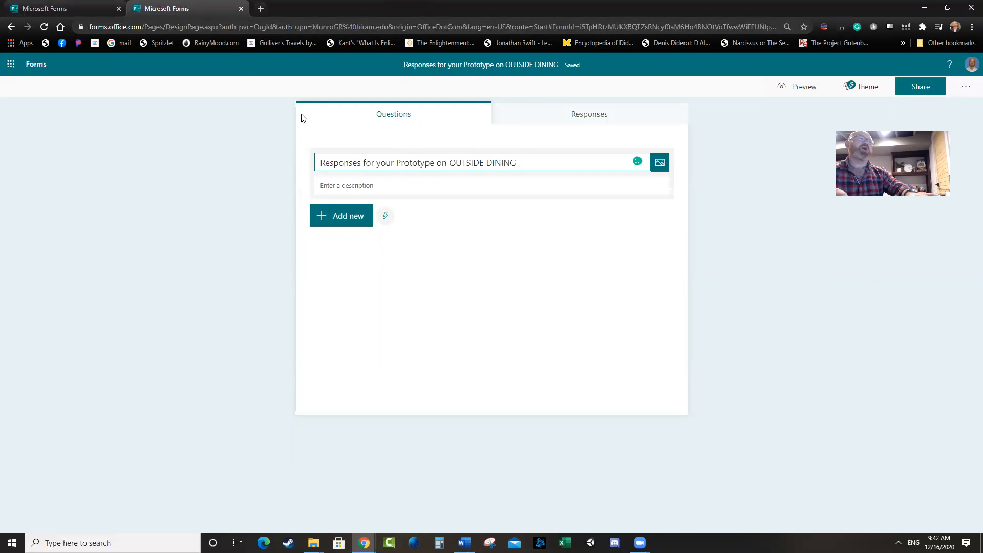
# Place the form beside the course page and bring up Module #7's "Questions posed to Users" under Collecting and Analyzing Feedback.
pyautogui.press('super+Left')
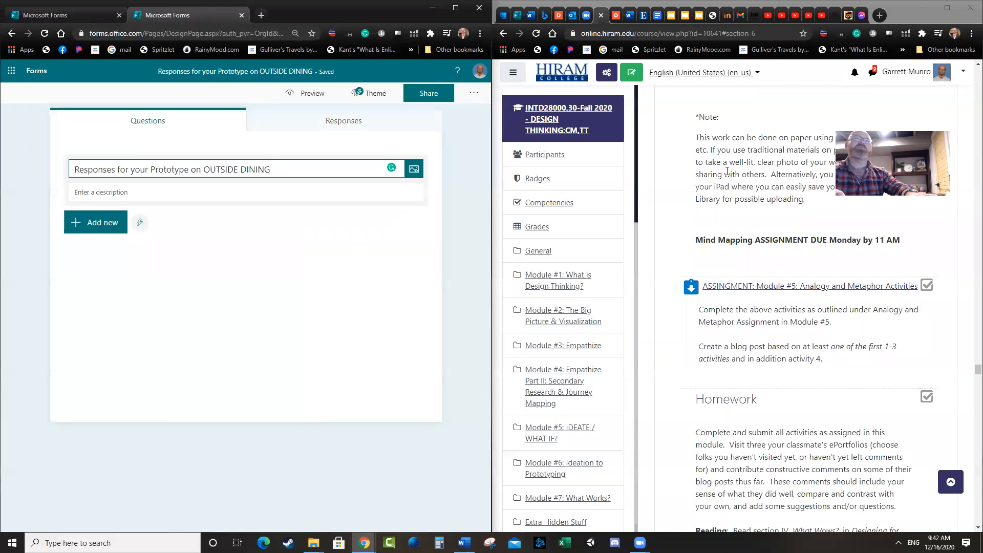
pyautogui.scroll(-8, 781, 276)
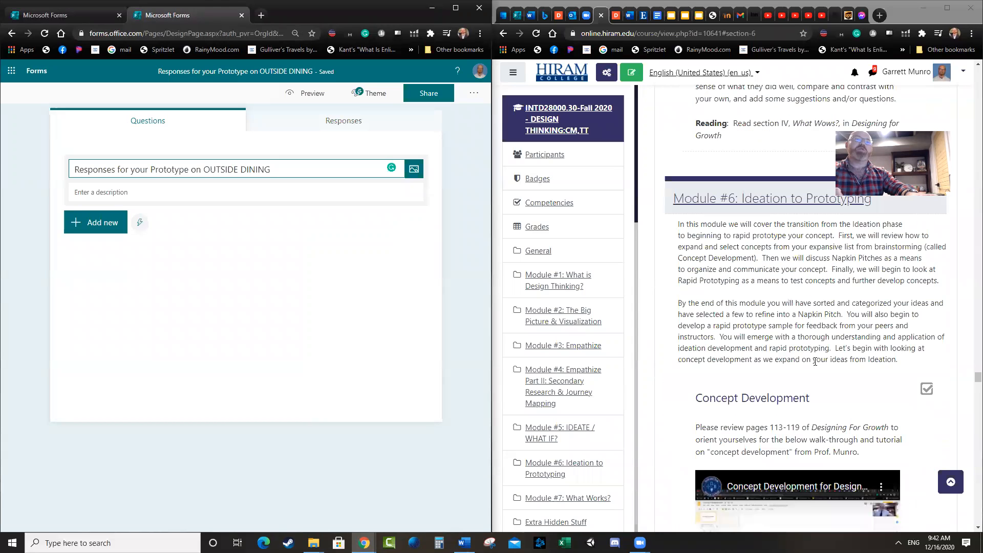
pyautogui.click(854, 324)
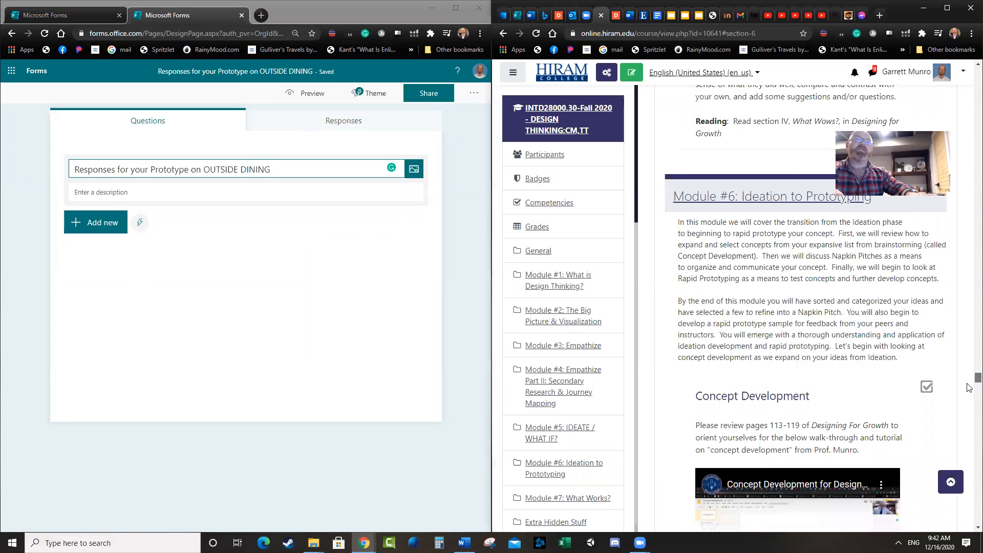
pyautogui.scroll(-6, 853, 338)
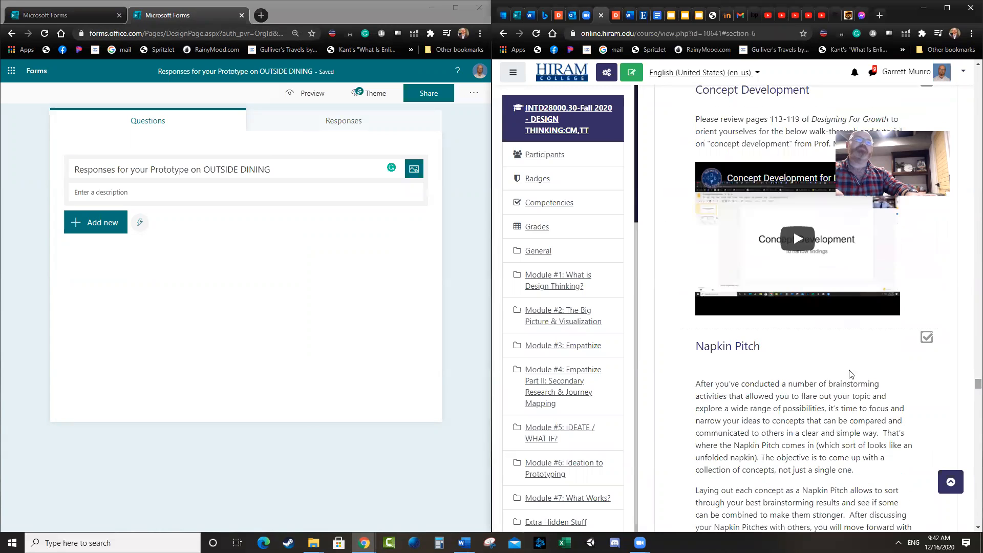
pyautogui.click(574, 500)
pyautogui.scroll(-8, 743, 276)
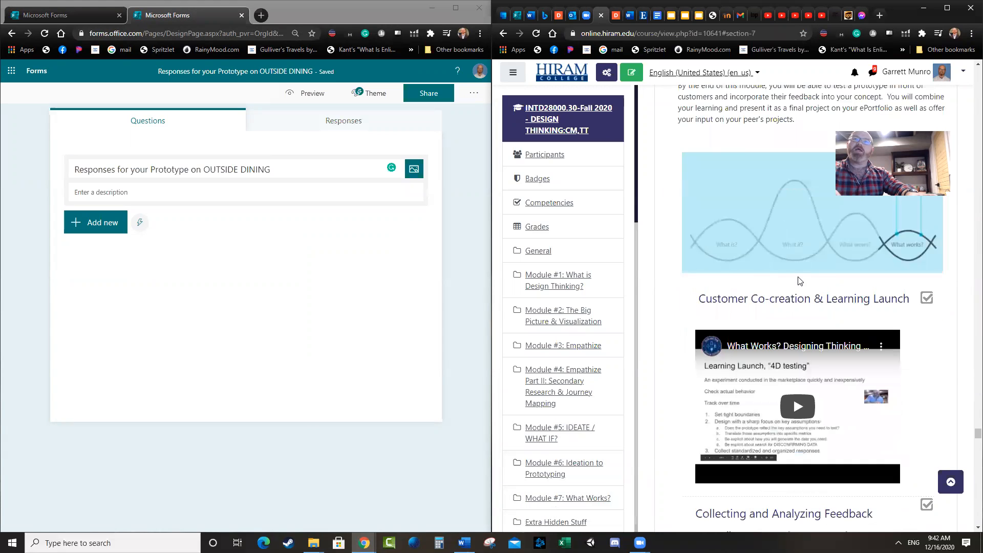
pyautogui.scroll(-4, 776, 255)
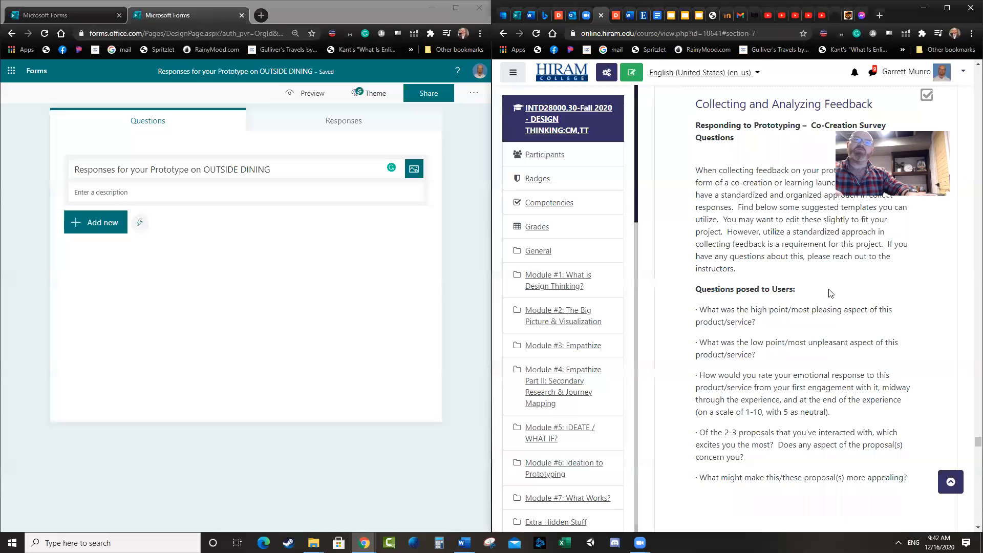
# Set the form's description to "Survey for prototype".
pyautogui.click(190, 193)
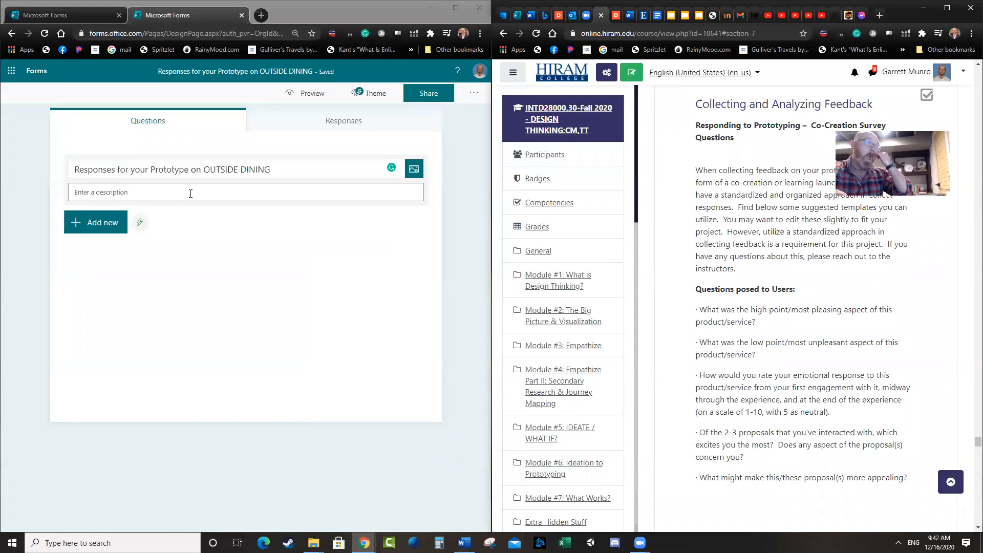
pyautogui.click(135, 188)
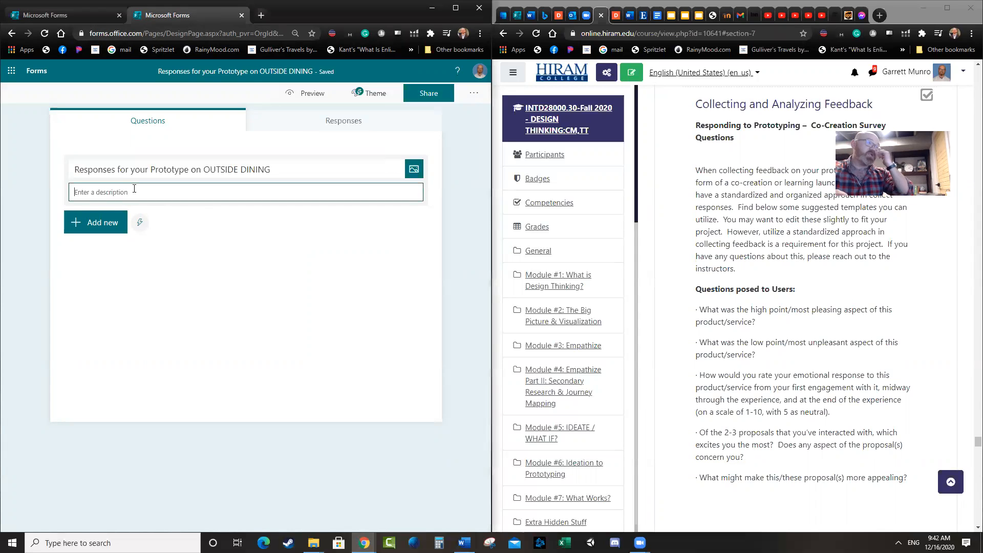
pyautogui.write('Survey for')
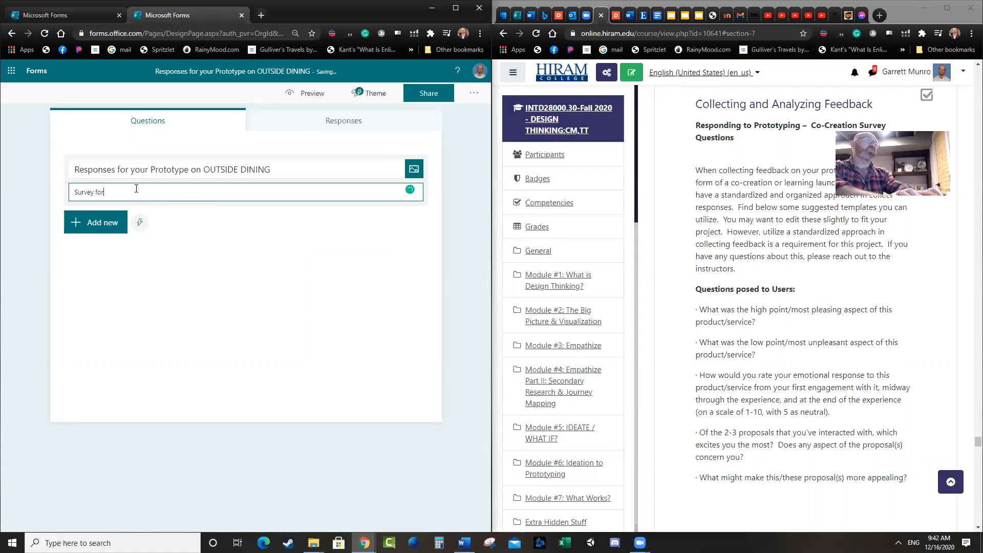
pyautogui.write(' prototype')
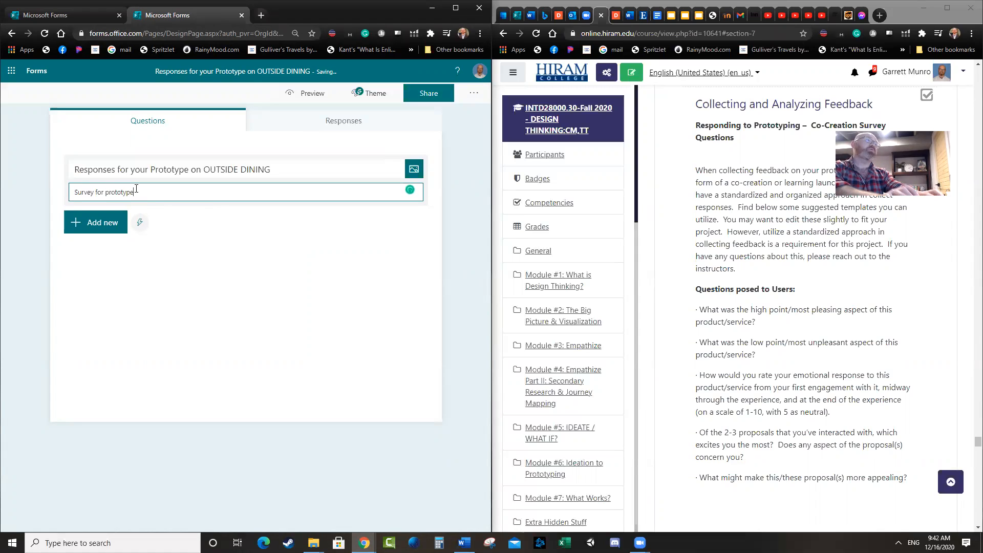
pyautogui.click(105, 222)
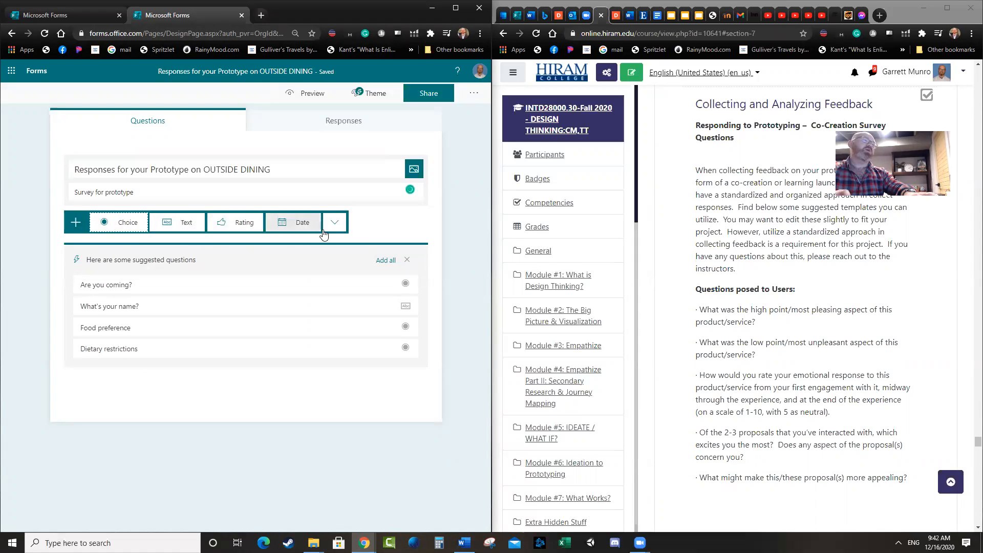
pyautogui.click(245, 223)
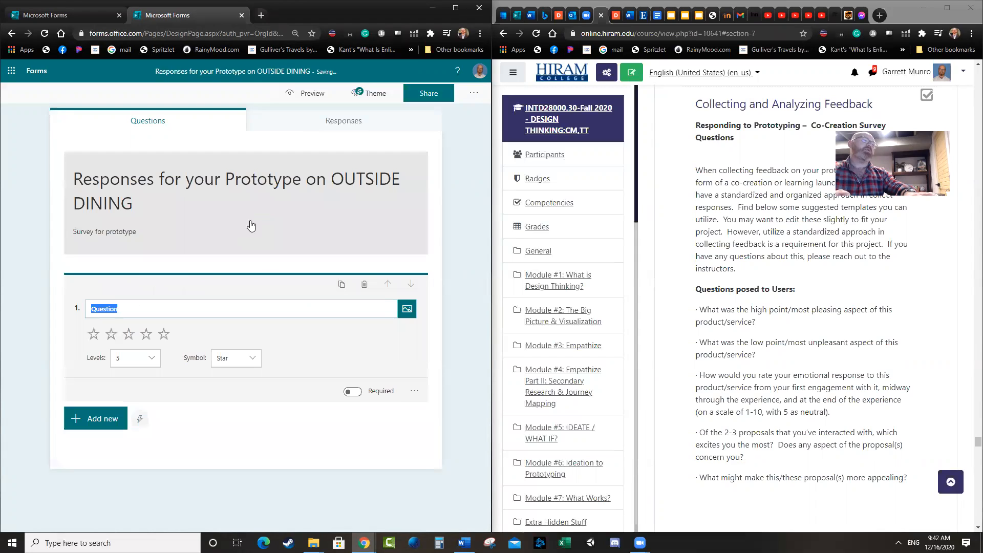
pyautogui.click(252, 362)
pyautogui.click(247, 382)
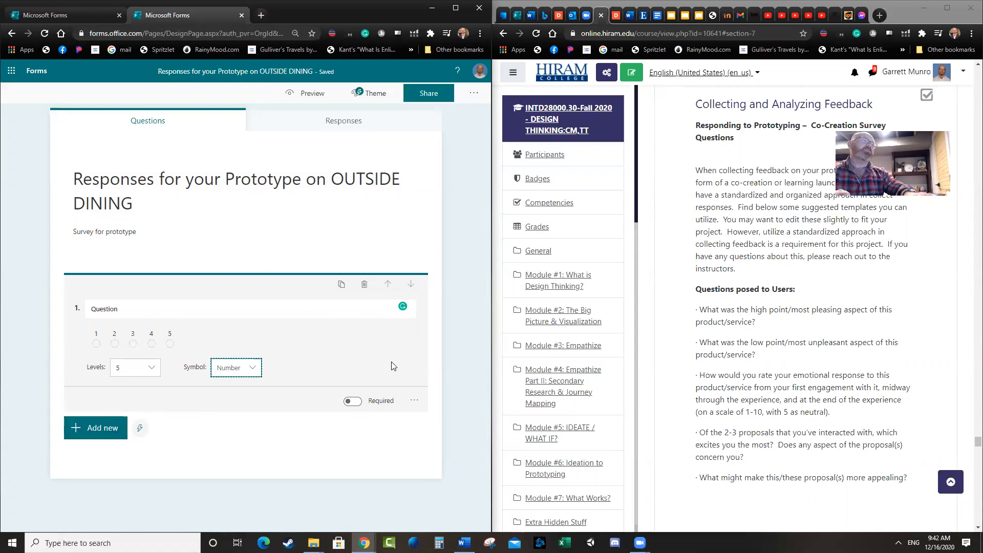
pyautogui.click(364, 285)
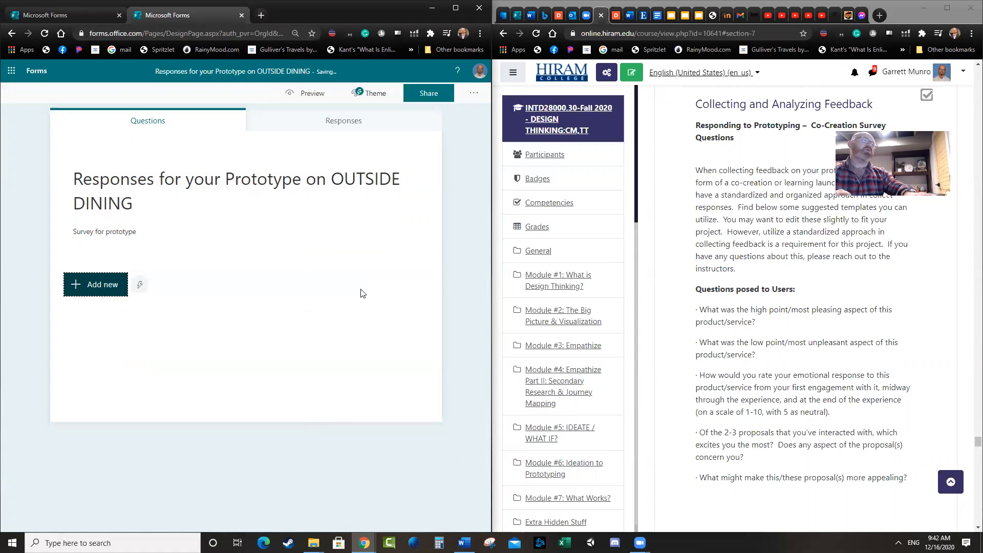
# Add a text question with the course page's wording "What was the high point/most pleasing aspect of this product/service?".
pyautogui.click(97, 289)
pyautogui.click(174, 285)
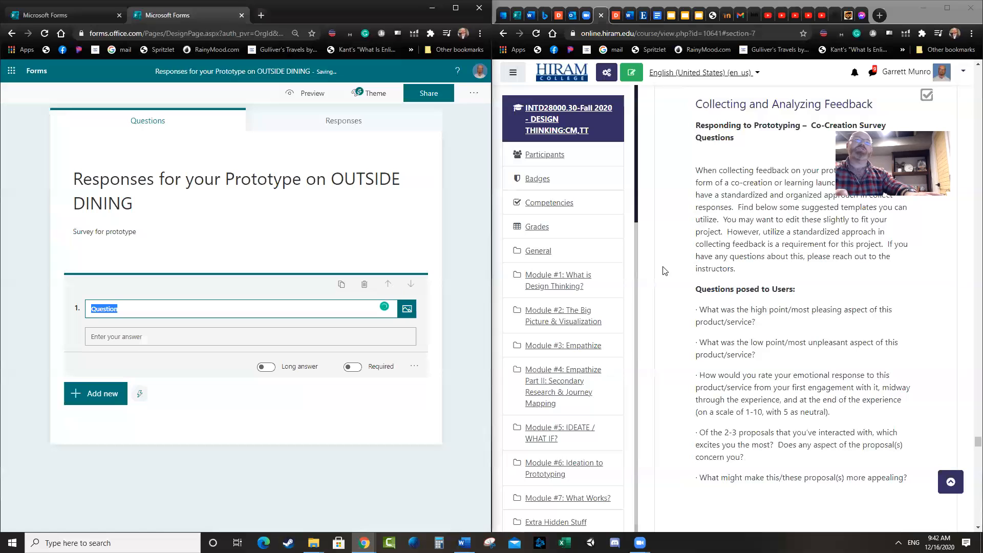
pyautogui.moveTo(757, 323); pyautogui.dragTo(697, 316)
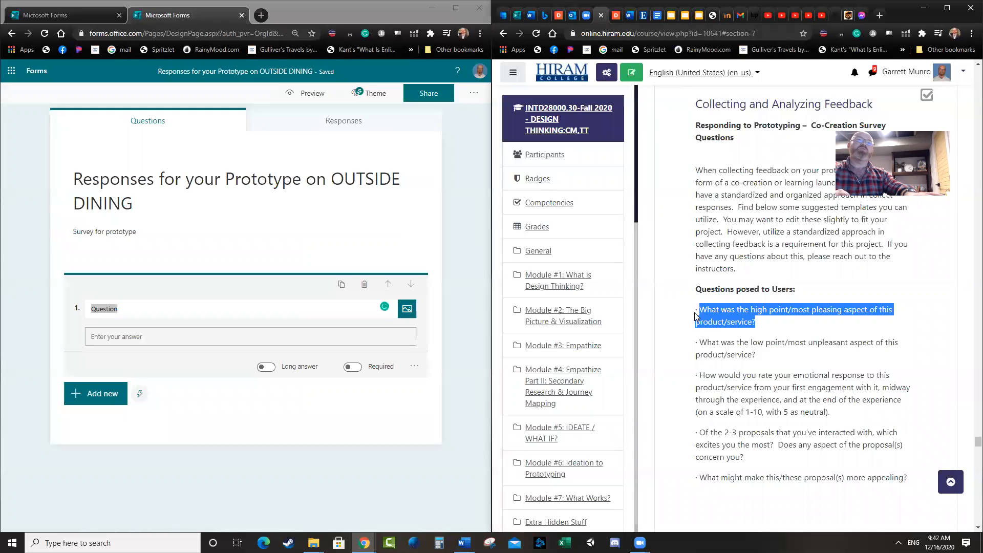
pyautogui.hotkey('ctrl', 'c')
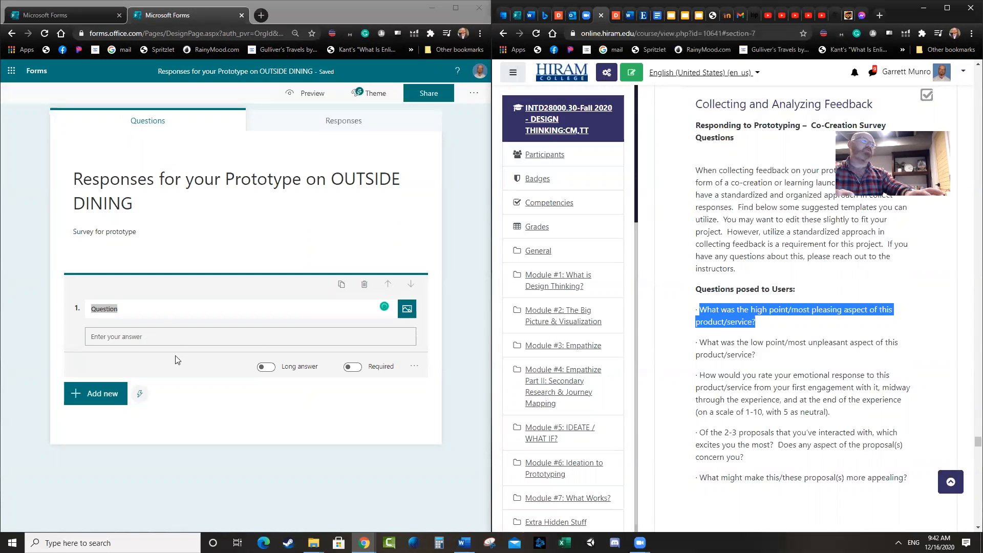
pyautogui.click(154, 309)
pyautogui.hotkey('ctrl', 'v')
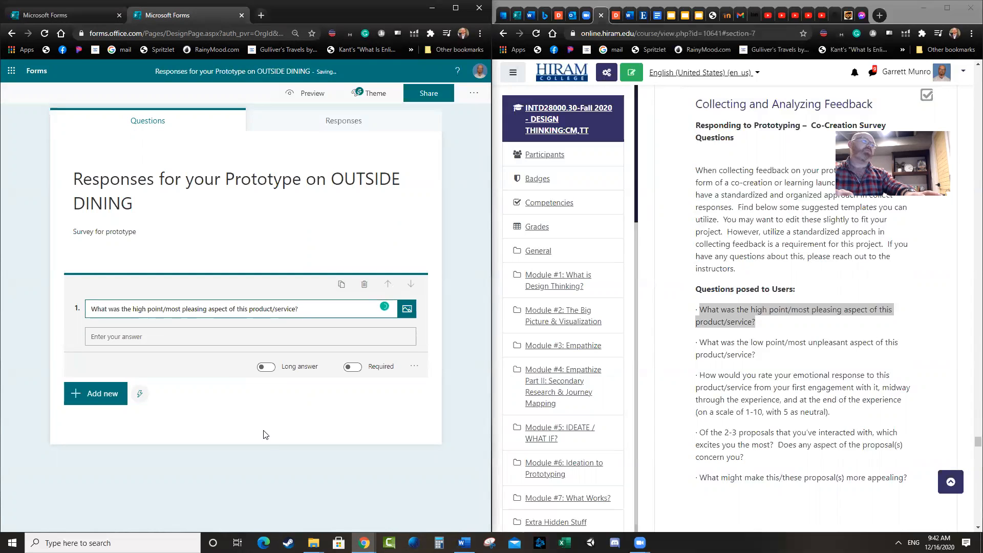
# Add a second text question copied from the course page: "What was the low point/most unpleasant aspect of this product/service?".
pyautogui.click(95, 394)
pyautogui.click(176, 394)
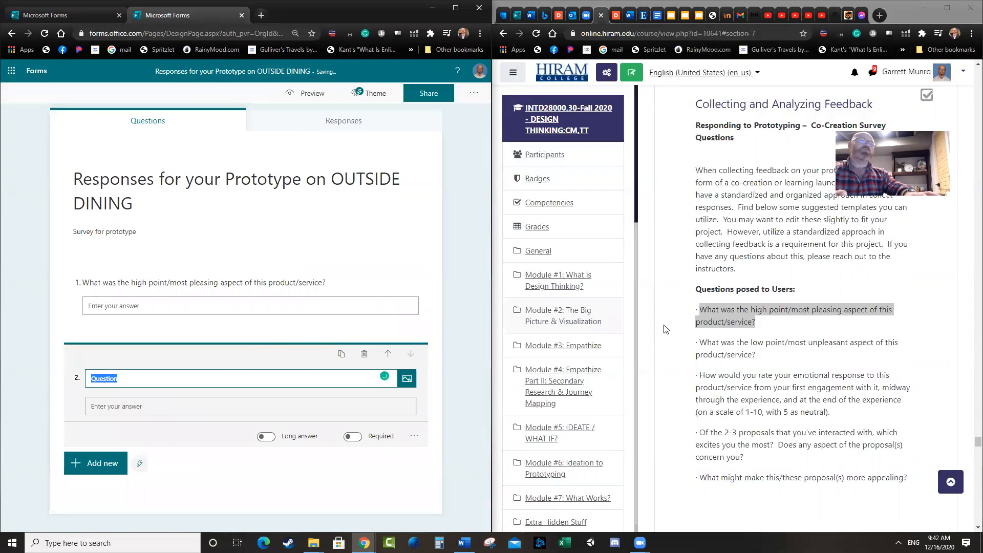
pyautogui.moveTo(695, 343); pyautogui.dragTo(756, 355)
pyautogui.click(135, 379)
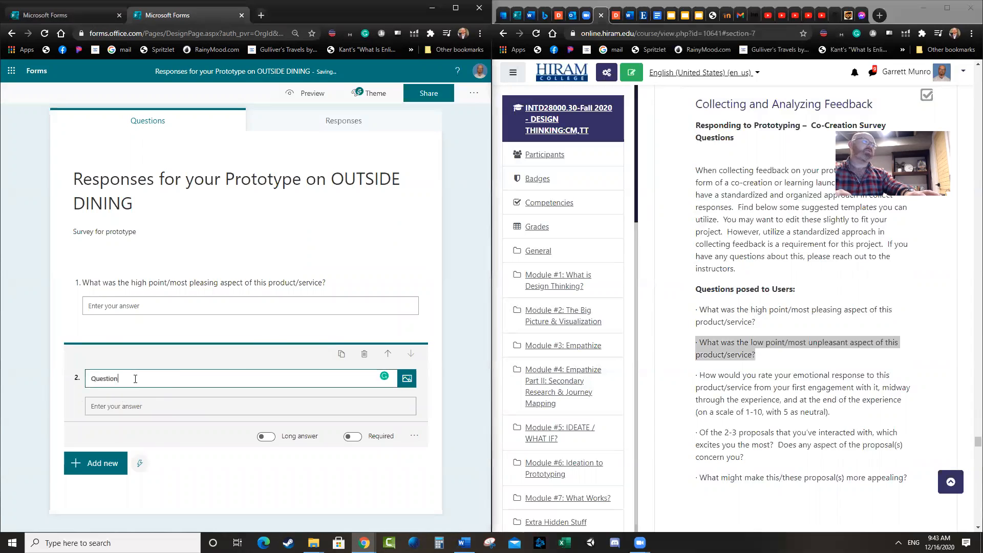
pyautogui.hotkey('ctrl', 'v')
# Add a third text question with the course page's emotional response rating question (on a scale of 1-10, with 5 as neutral).
pyautogui.click(96, 479)
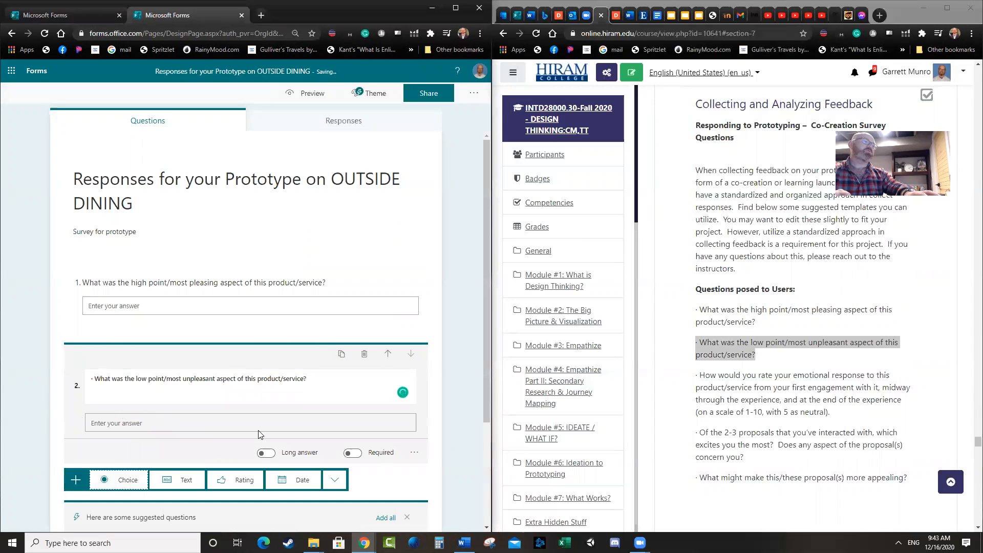
pyautogui.click(185, 481)
pyautogui.moveTo(696, 375); pyautogui.dragTo(831, 413)
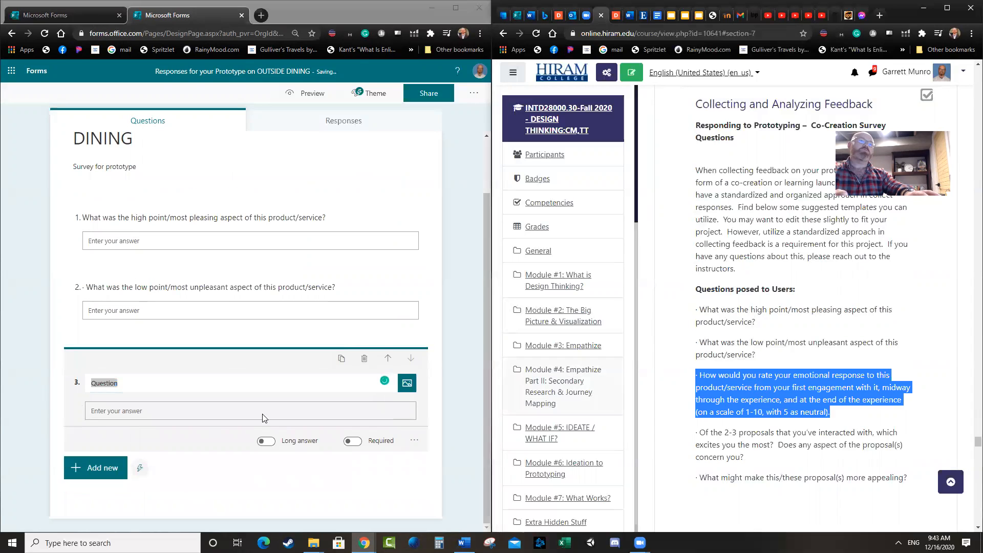
pyautogui.click(134, 384)
pyautogui.hotkey('ctrl', 'v')
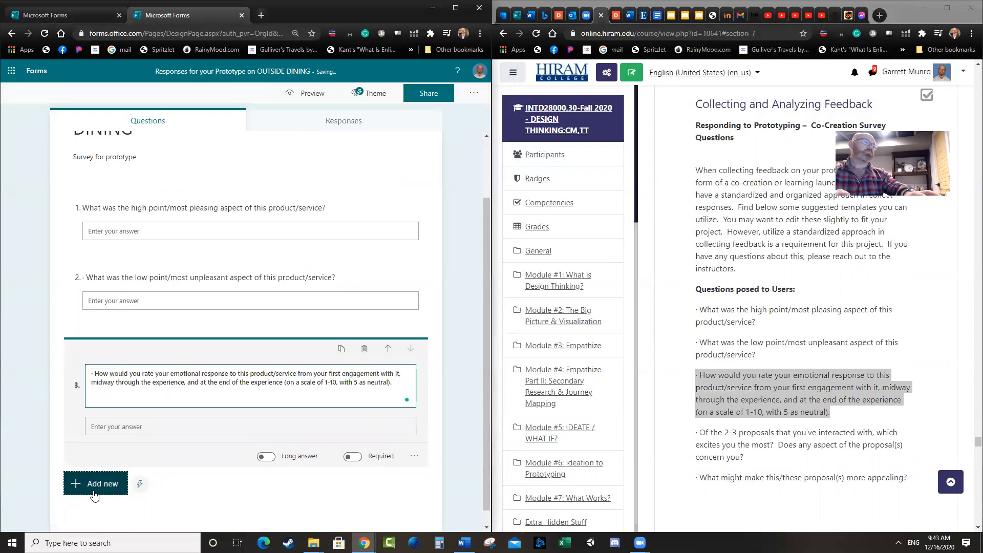
# Add a fourth text question with the course page's wording on which of the 2-3 proposals excites users most and what concerns them.
pyautogui.click(98, 489)
pyautogui.moveTo(694, 431); pyautogui.dragTo(746, 458)
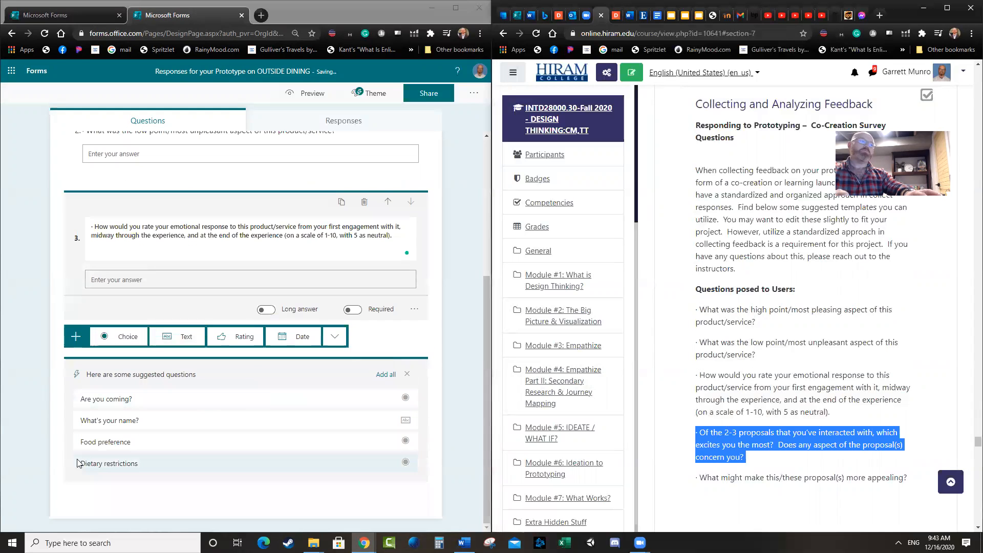
pyautogui.click(173, 336)
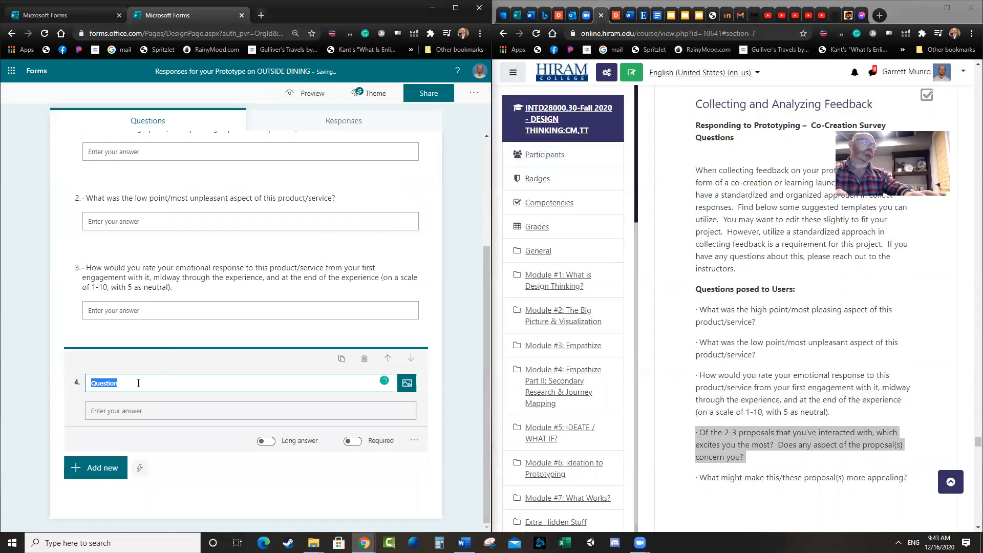
pyautogui.hotkey('ctrl', 'v')
# Add a fifth text question copied from the course page: "What might make this/these proposal(s) more appealing?".
pyautogui.click(97, 489)
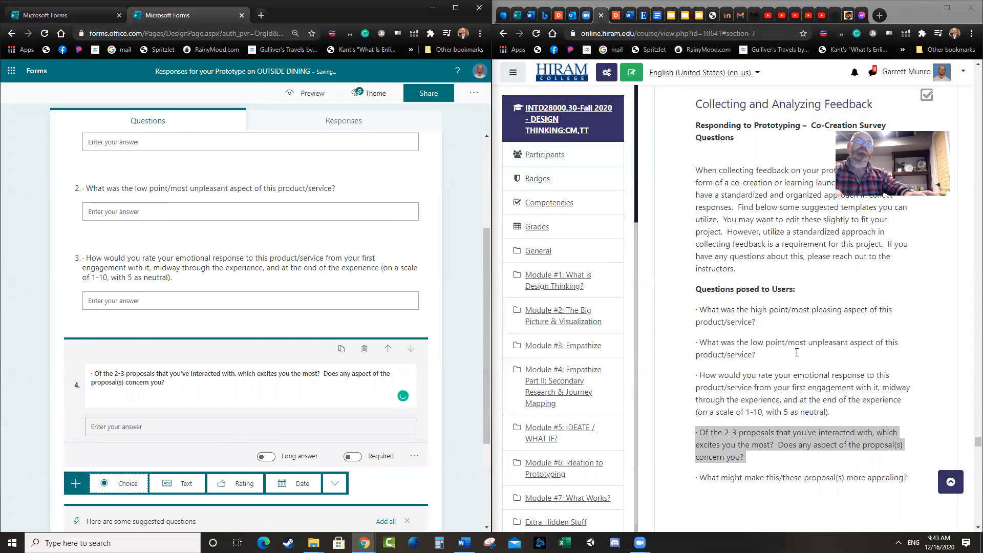
pyautogui.scroll(-4, 797, 352)
pyautogui.tripleClick(794, 273)
pyautogui.hotkey('ctrl', 'c')
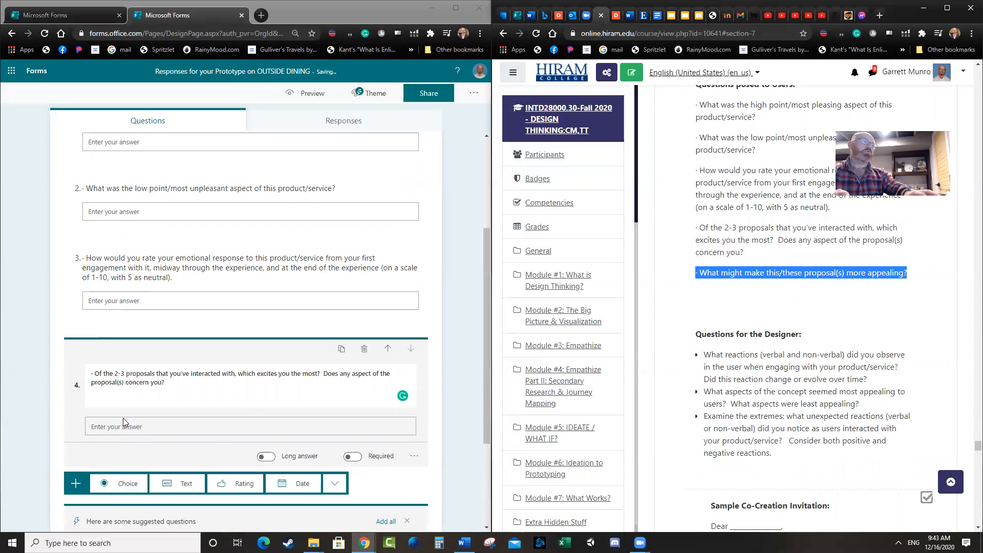
pyautogui.scroll(-3, 153, 450)
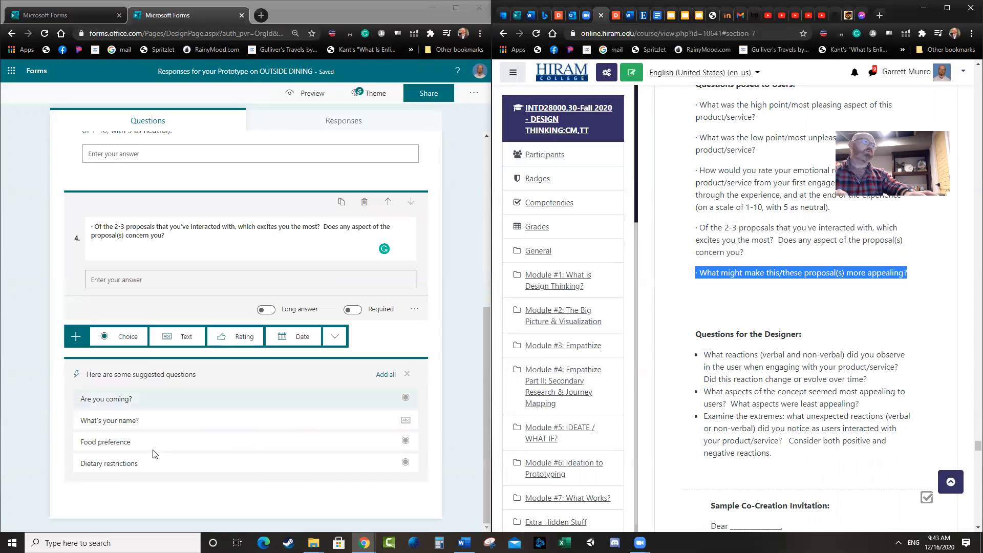
pyautogui.click(175, 338)
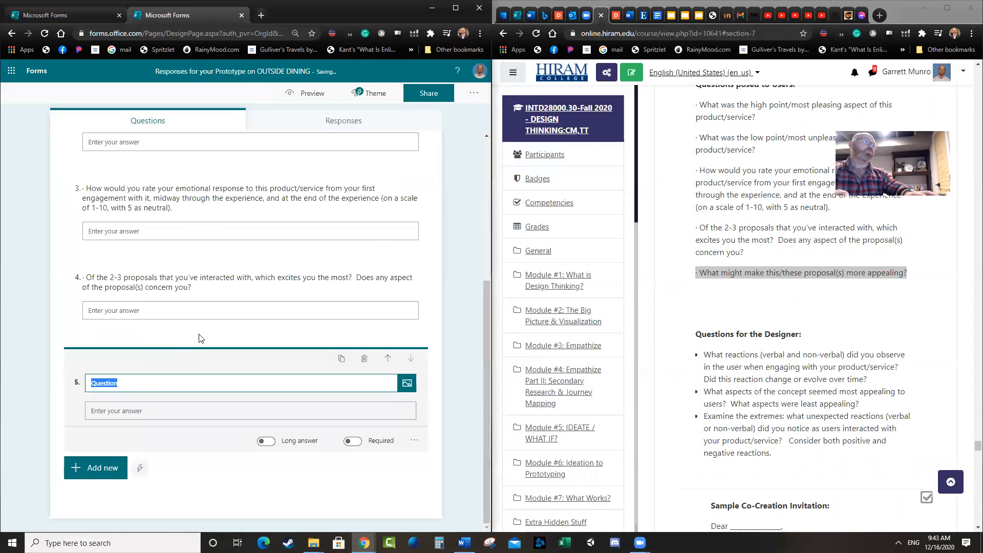
pyautogui.hotkey('ctrl', 'v')
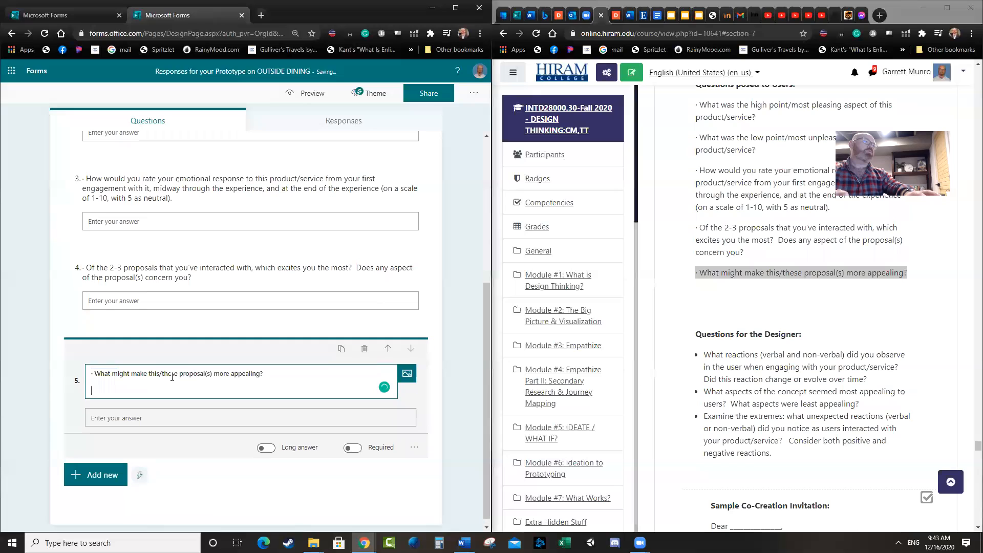
# Remove the pasted leading bullet from the wording of questions 5 and 4.
pyautogui.click(96, 373)
pyautogui.press('BackSpace')
pyautogui.press('BackSpace')
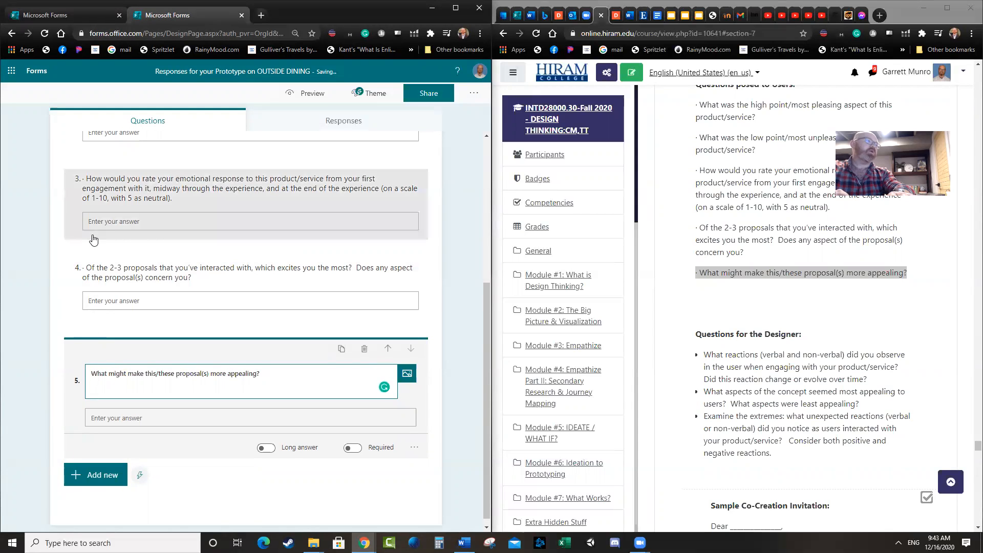
pyautogui.click(95, 278)
pyautogui.click(95, 304)
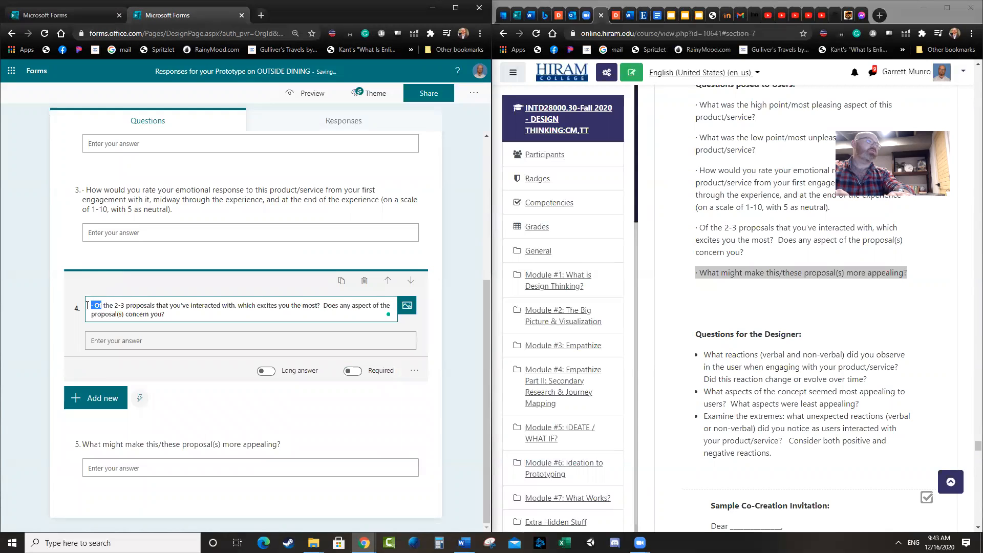
pyautogui.press('BackSpace')
pyautogui.press('BackSpace')
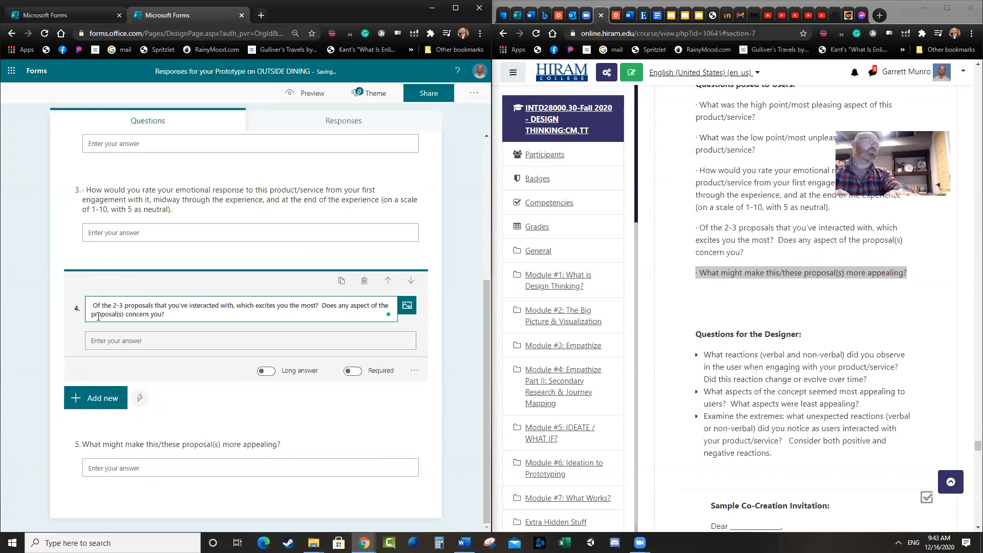
# Remove the leading bullet from question 3, keeping the rest of its wording, and close the question's editing.
pyautogui.click(97, 191)
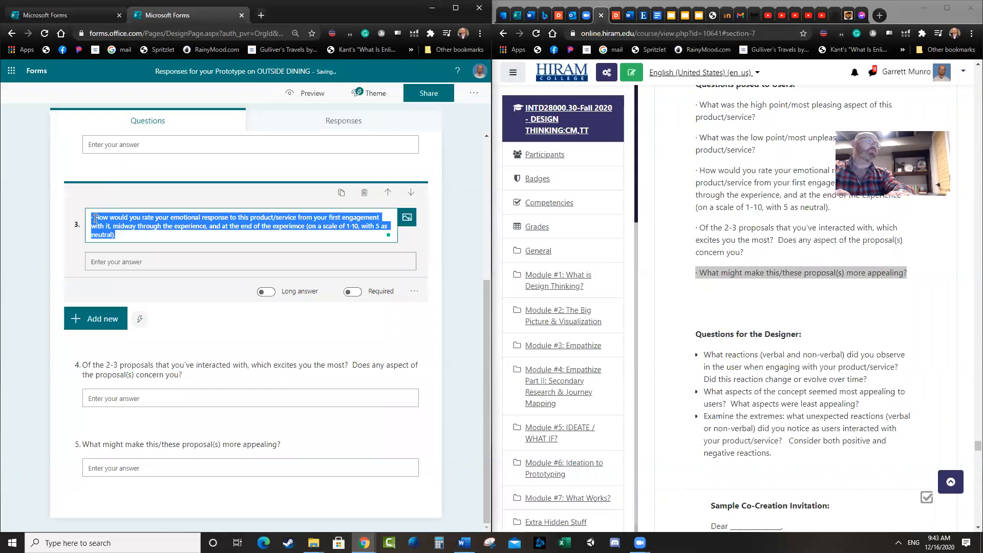
pyautogui.press('BackSpace')
pyautogui.hotkey('ctrl', 'z')
pyautogui.click(93, 217)
pyautogui.press('BackSpace')
pyautogui.press('BackSpace')
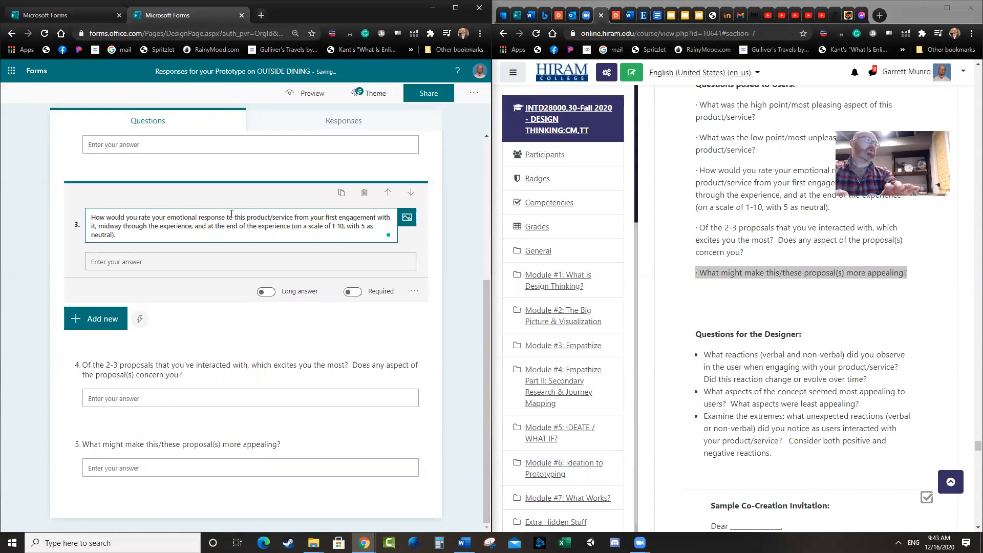
pyautogui.click(285, 314)
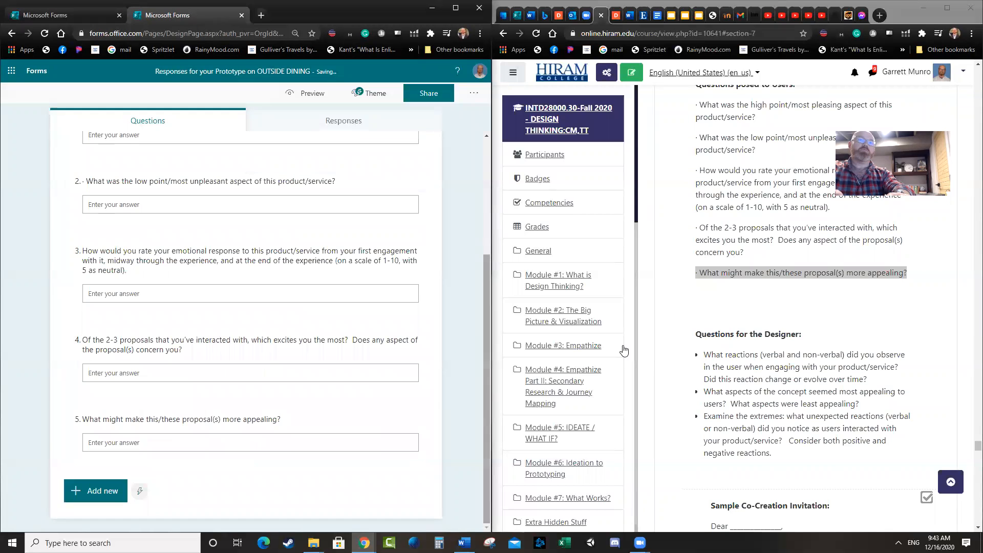
# Look over the course page's designer questions and sample invitation, and review the whole form in a maximized window.
pyautogui.scroll(-4, 745, 316)
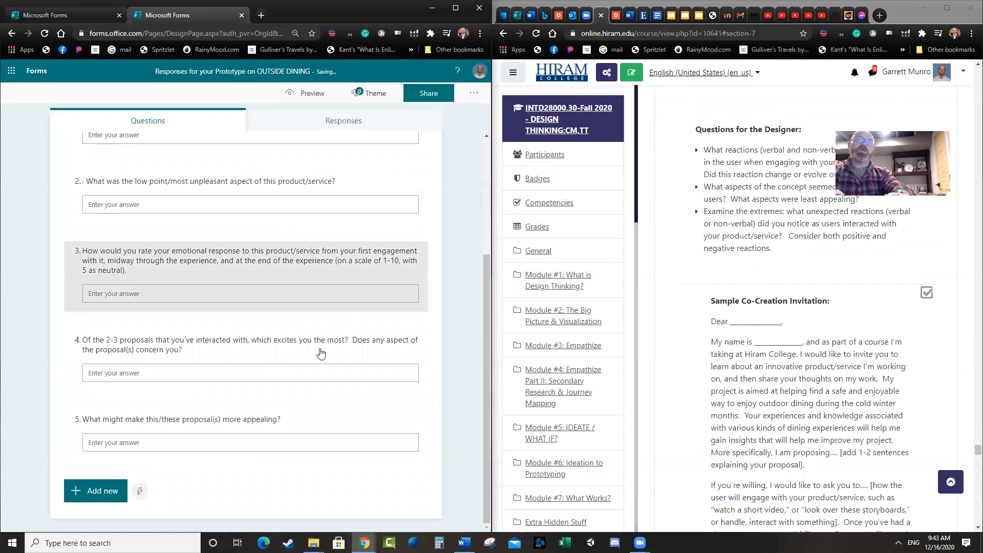
pyautogui.scroll(3, 438, 353)
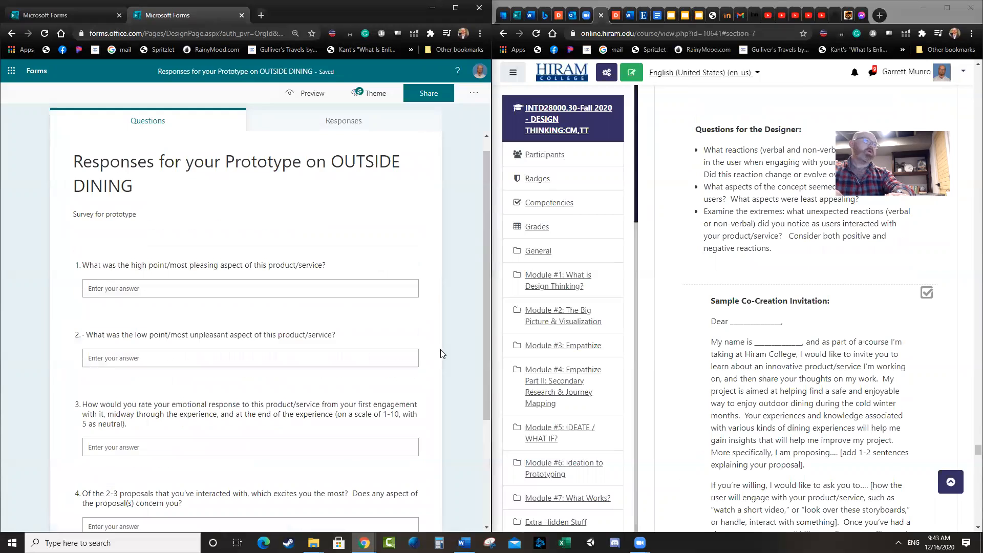
pyautogui.scroll(1, 442, 354)
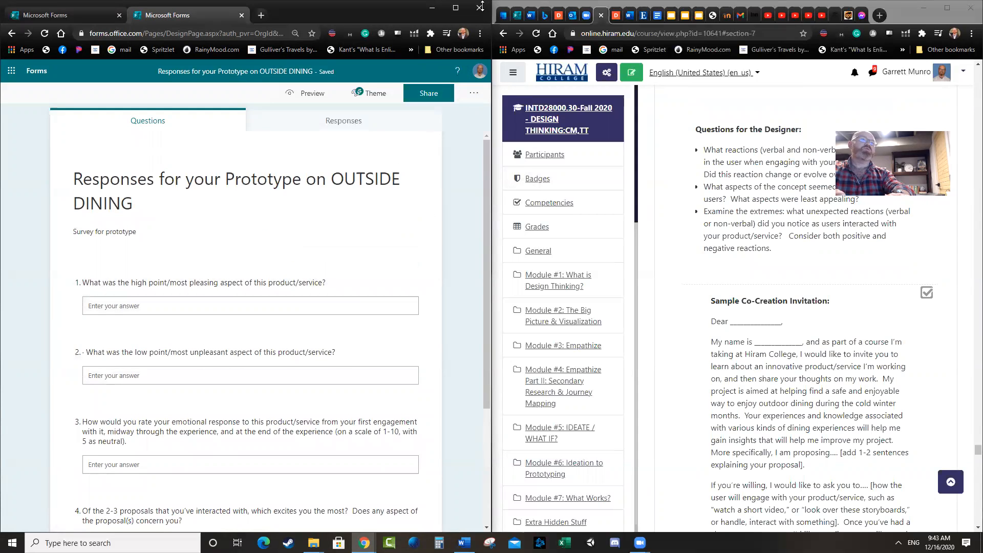
pyautogui.click(456, 7)
pyautogui.scroll(-2, 433, 238)
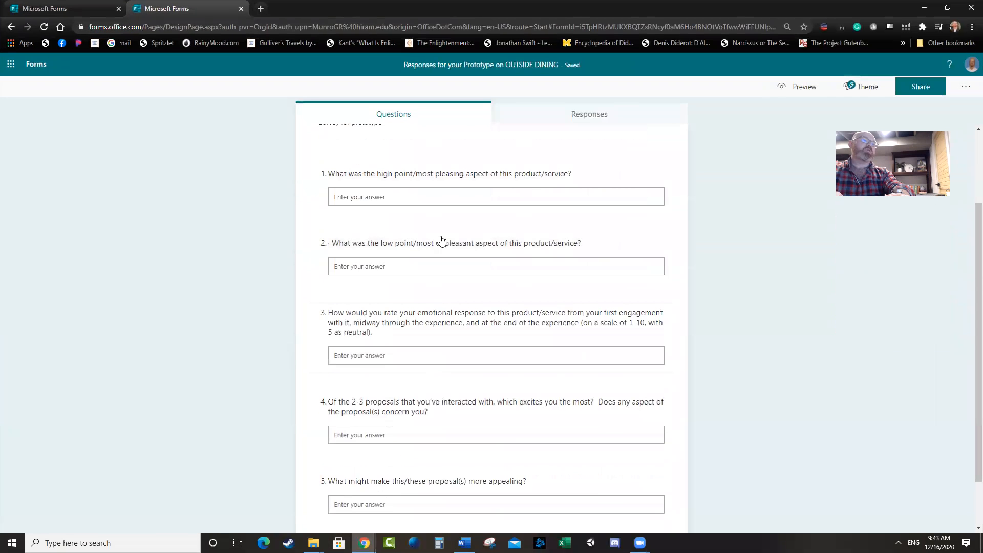
pyautogui.scroll(-1, 441, 239)
pyautogui.moveTo(968, 400); pyautogui.dragTo(970, 262)
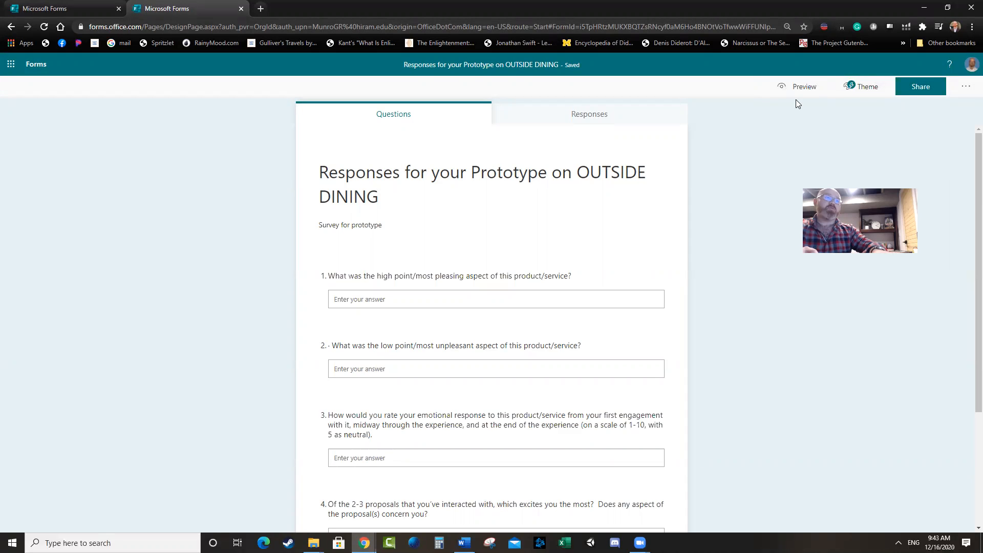
# Open the form's sharing options and set the response permission to "Anyone can respond".
pyautogui.click(920, 89)
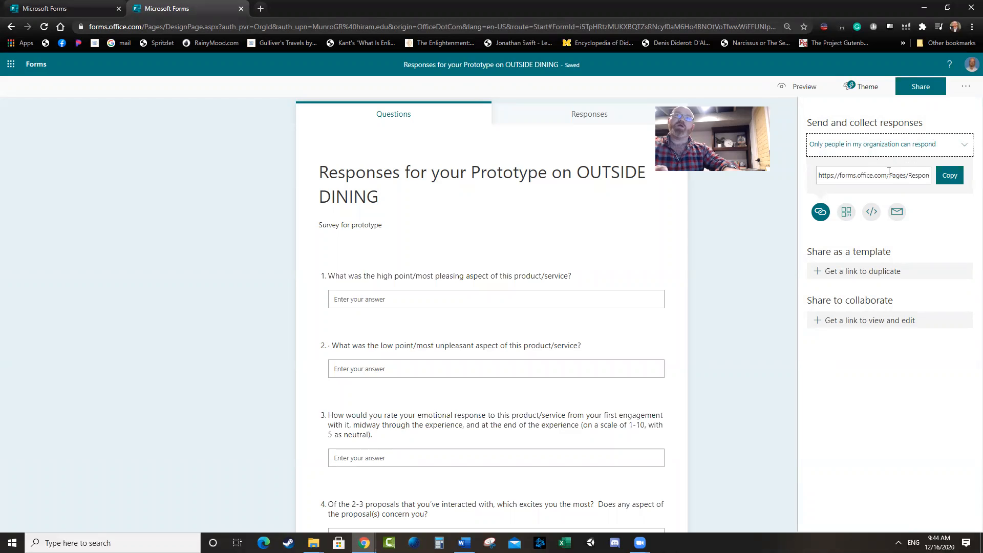
pyautogui.click(895, 153)
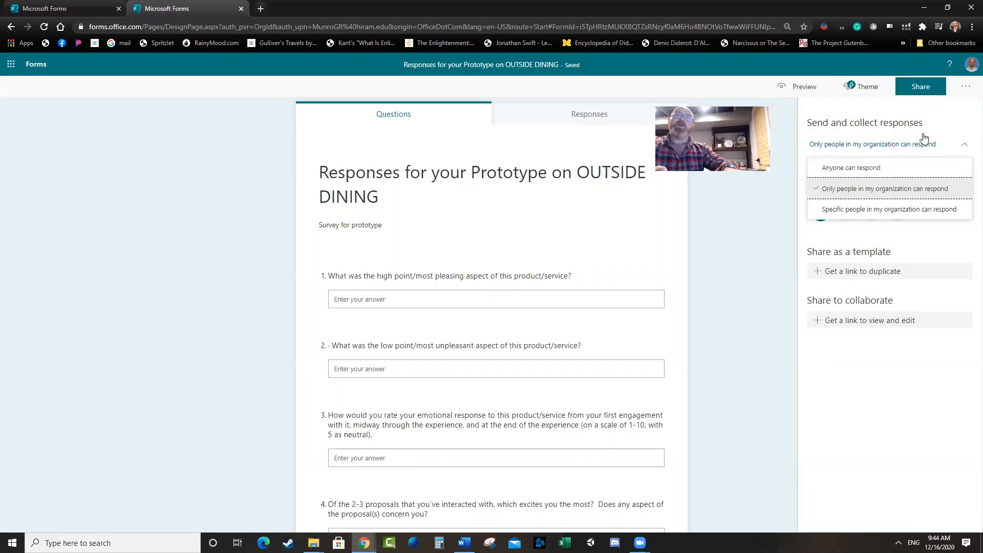
pyautogui.click(868, 169)
pyautogui.click(897, 147)
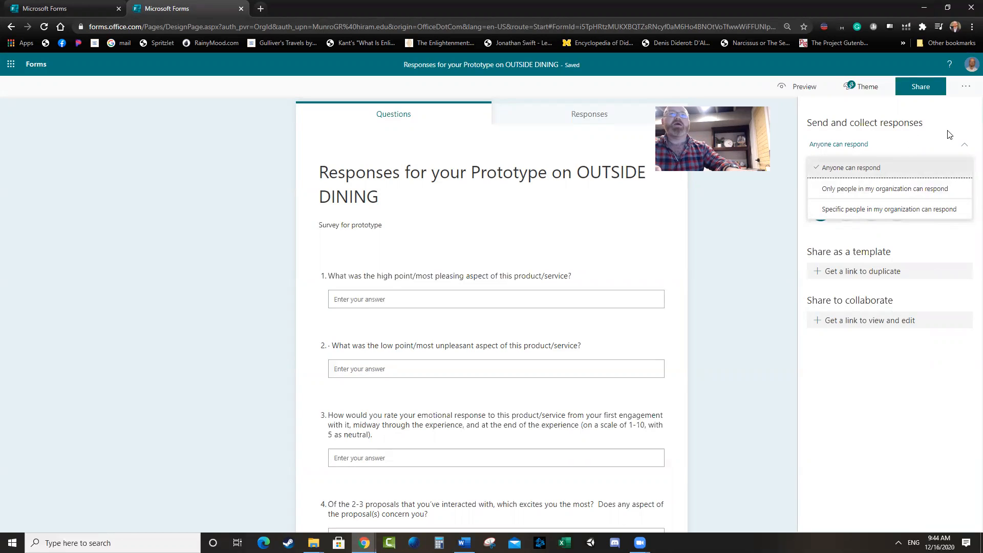
pyautogui.click(930, 128)
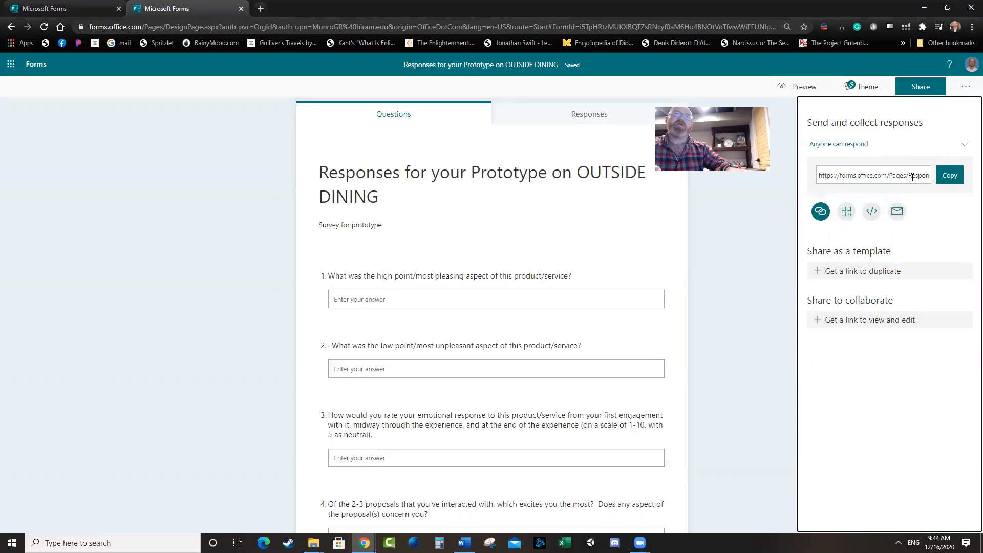
# Copy the survey's response link and open it in a new browser tab.
pyautogui.click(913, 176)
pyautogui.click(927, 135)
pyautogui.click(950, 177)
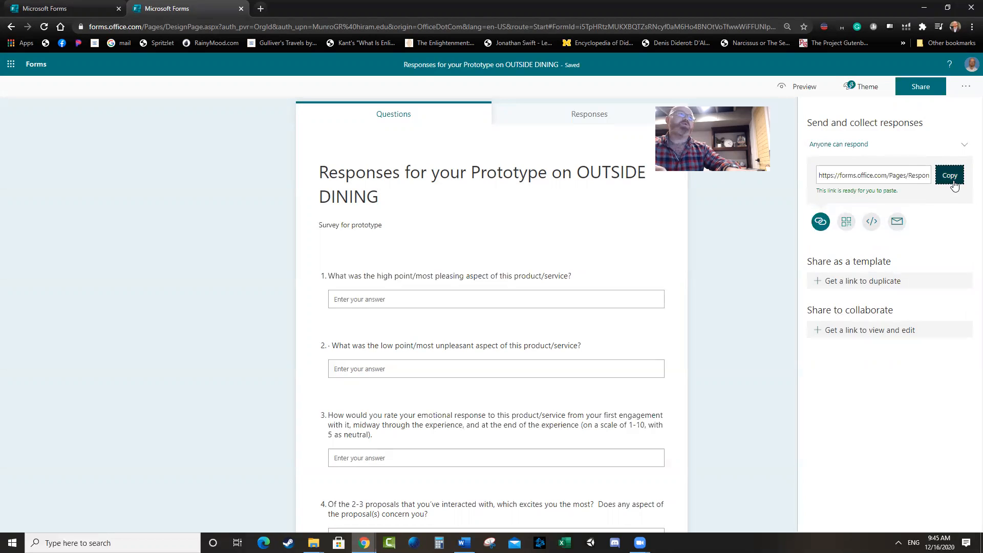
pyautogui.click(261, 8)
pyautogui.hotkey('ctrl', 'v')
pyautogui.press('Return')
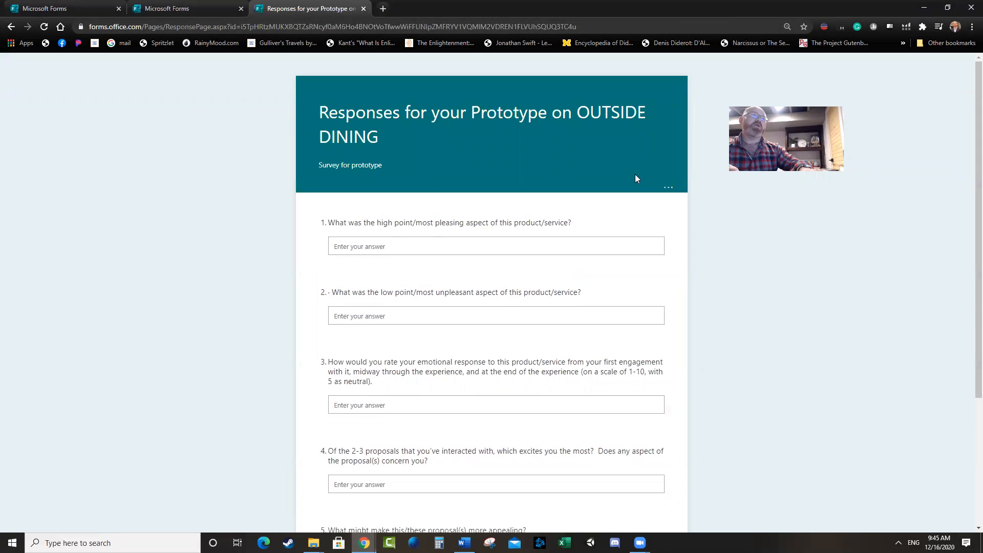
# Look through the respondent view of the outside dining survey down to its end.
pyautogui.click(396, 138)
pyautogui.scroll(-3, 418, 195)
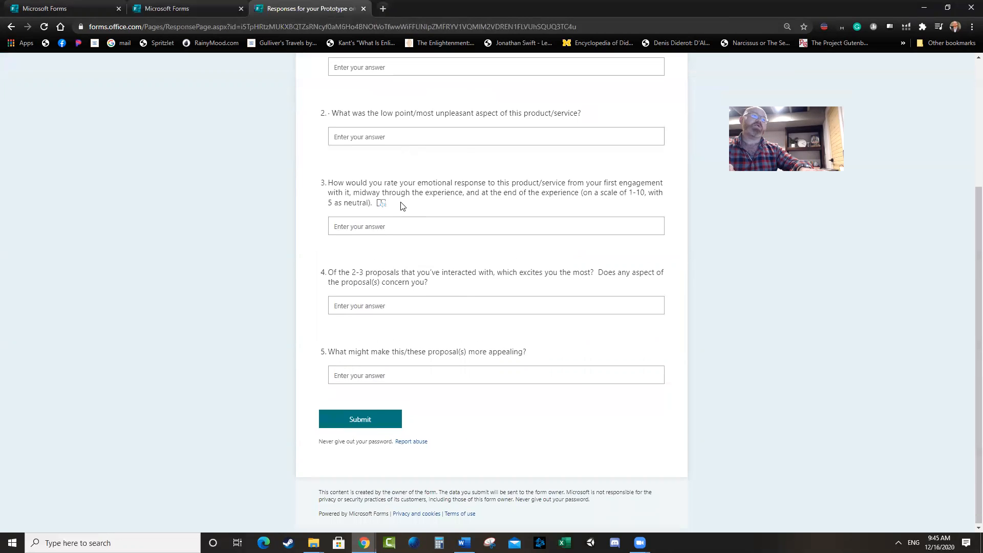
pyautogui.scroll(3, 409, 224)
# Return to the survey's design page, create a template link for duplicating the form, and copy it.
pyautogui.click(228, 6)
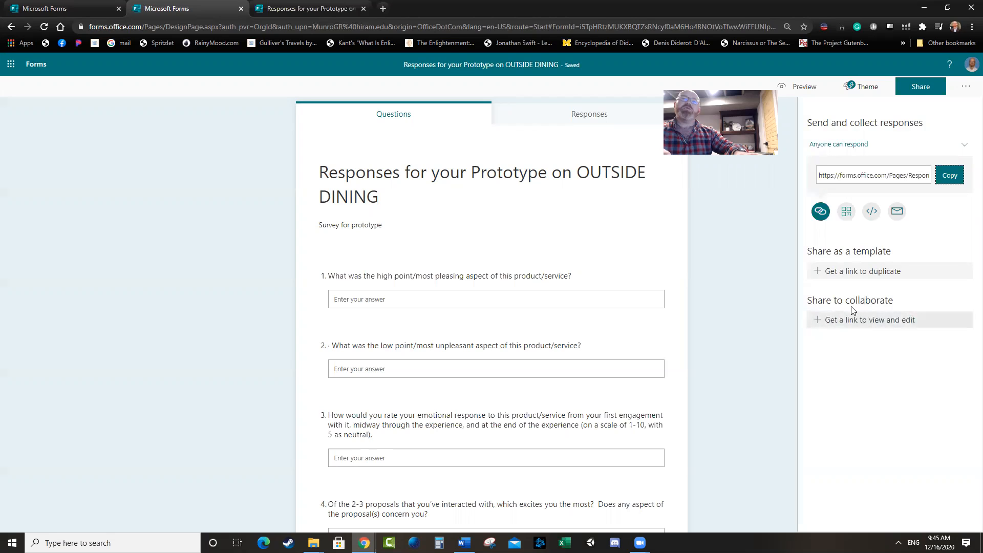
pyautogui.click(872, 273)
pyautogui.click(941, 301)
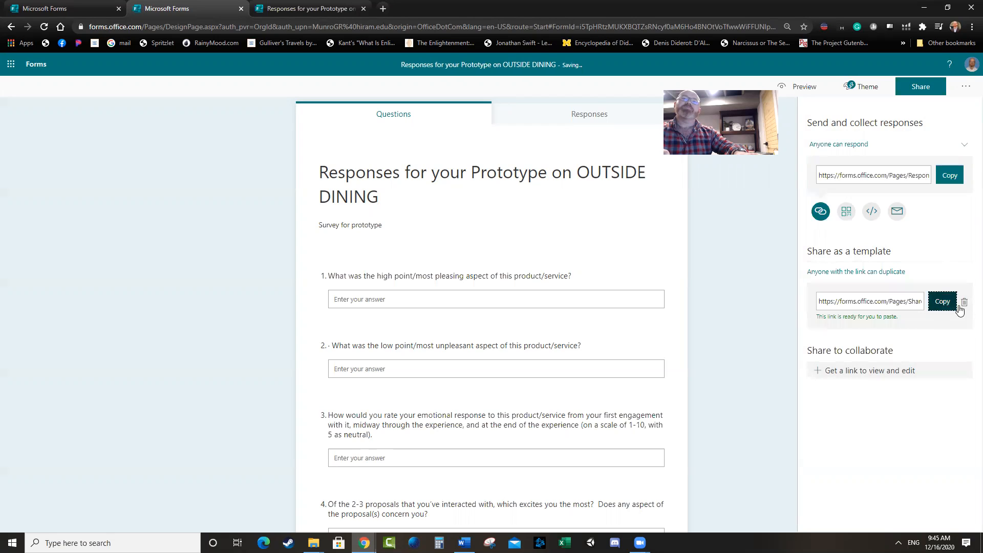
# Look over the survey's theme ideas and its additional form options without changing anything.
pyautogui.click(865, 86)
pyautogui.click(867, 86)
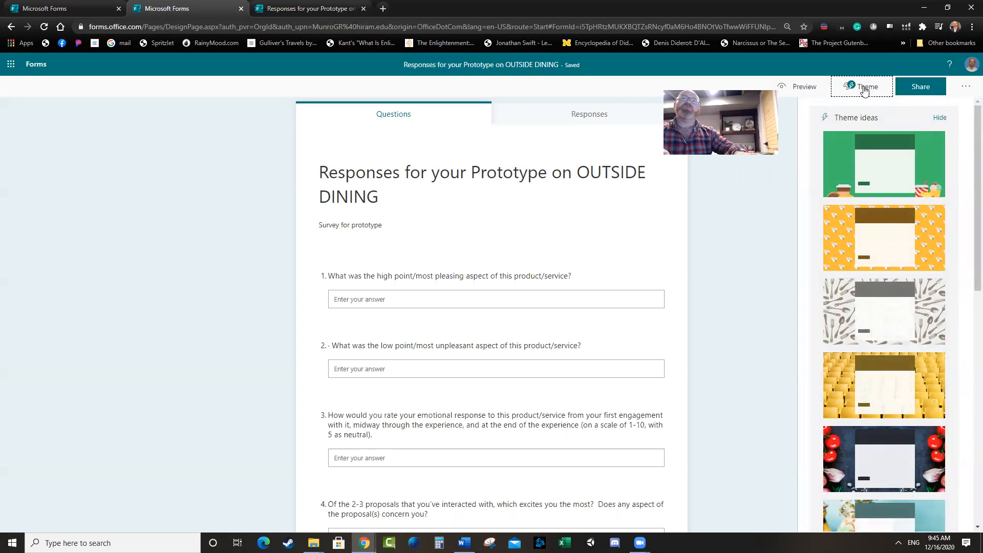
pyautogui.click(966, 86)
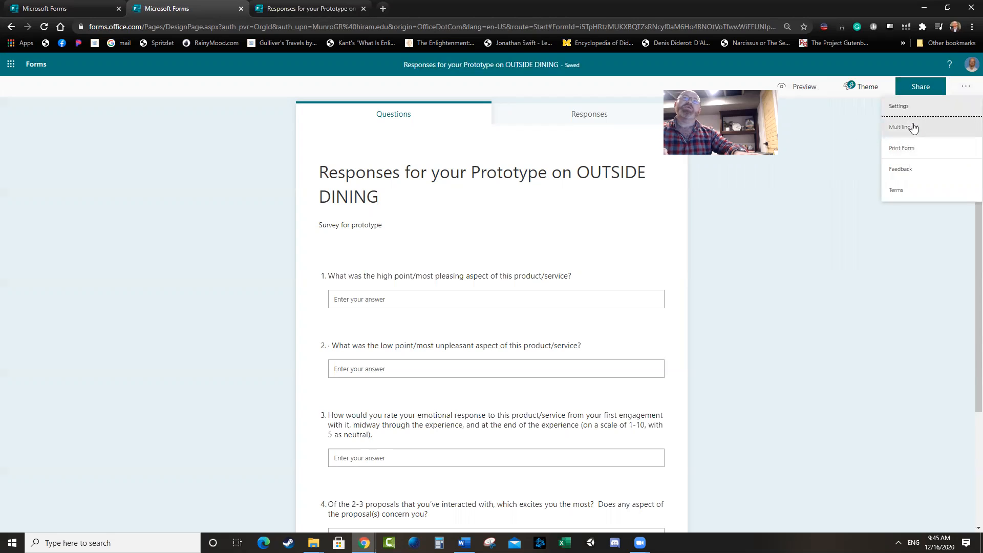
pyautogui.click(844, 141)
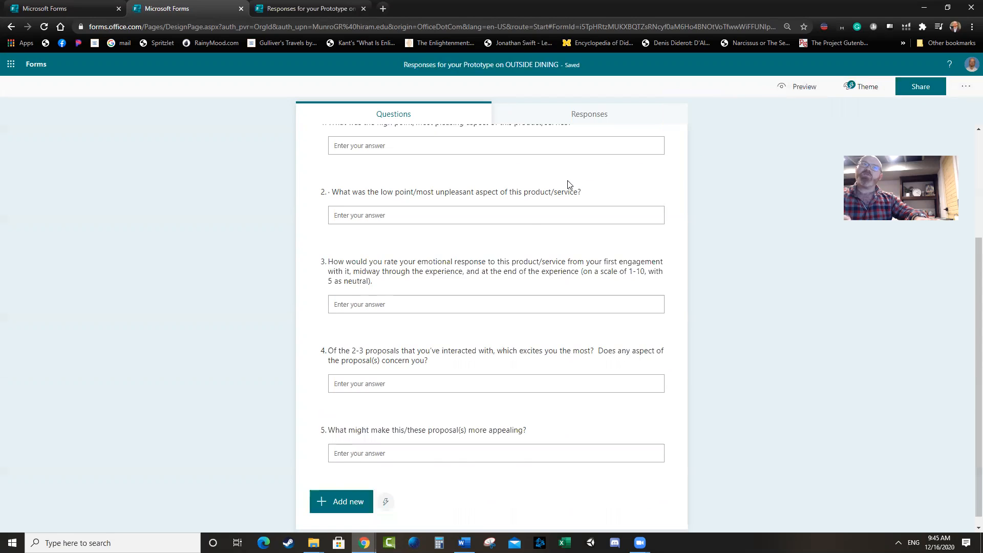
# View the outside dining survey's responses, and open the responses of the existing "Crowd Sourcing Trigger Questions" form.
pyautogui.scroll(3, 569, 184)
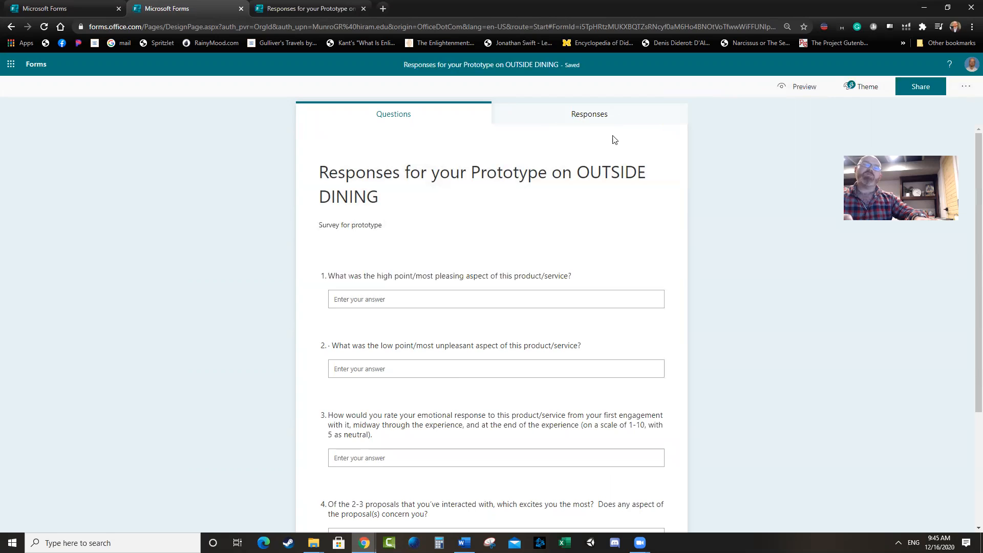
pyautogui.click(586, 119)
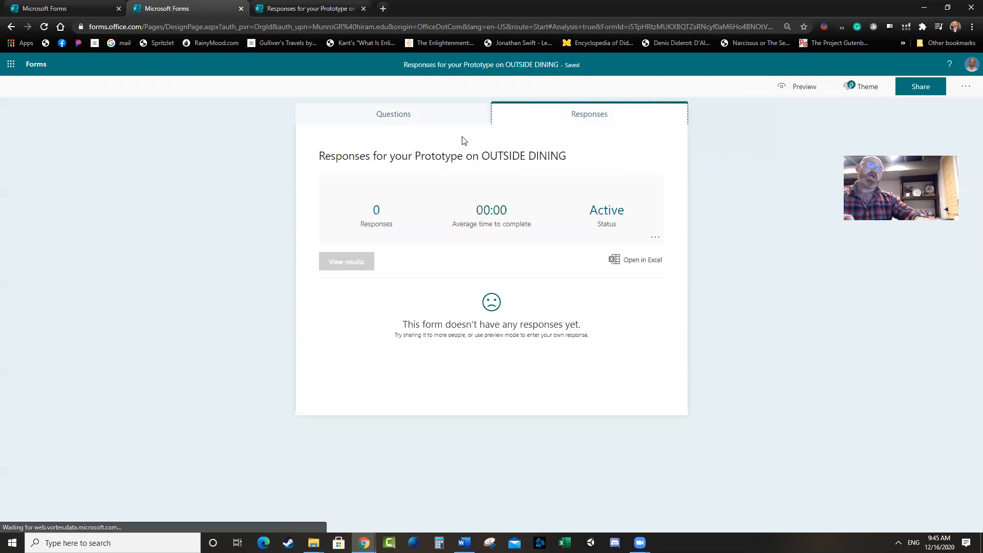
pyautogui.click(65, 8)
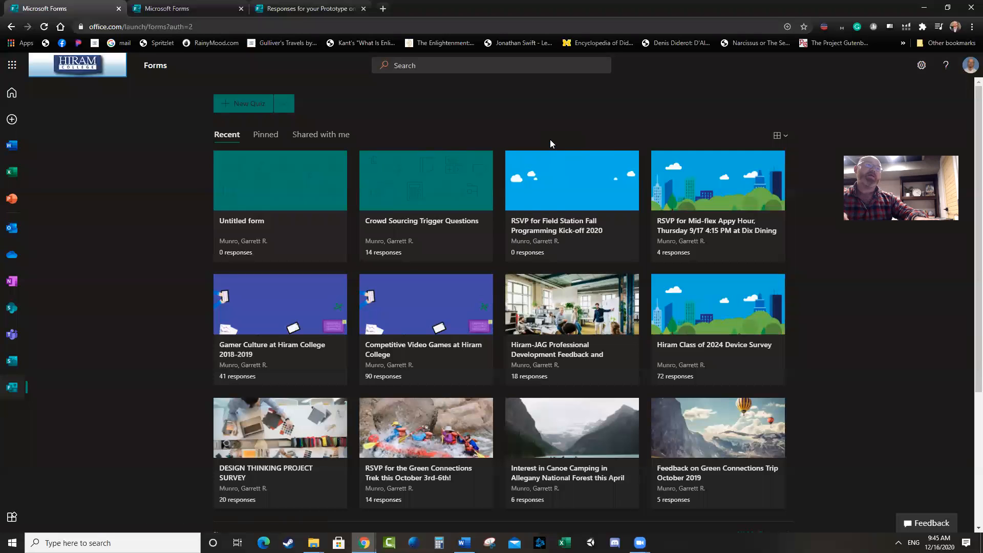
pyautogui.click(449, 175)
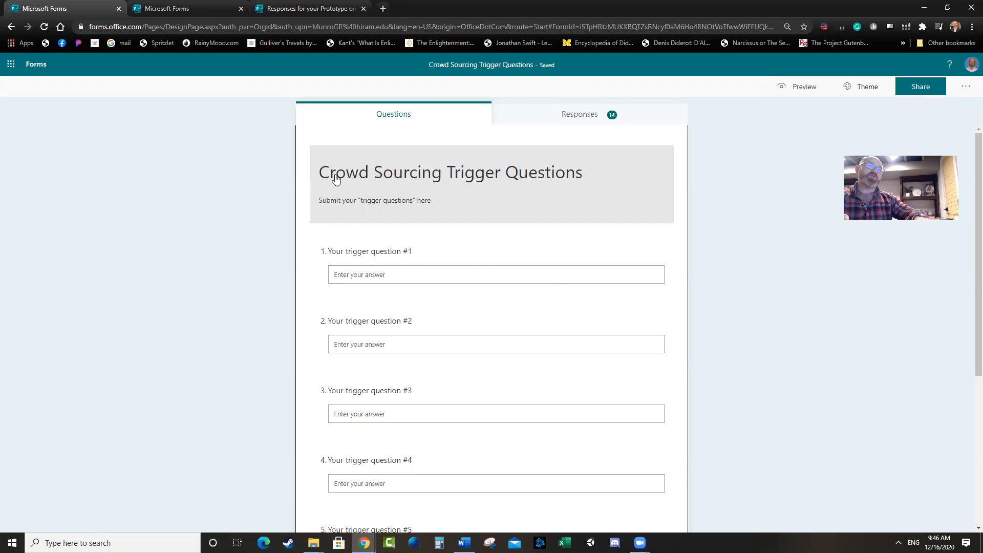
pyautogui.click(595, 115)
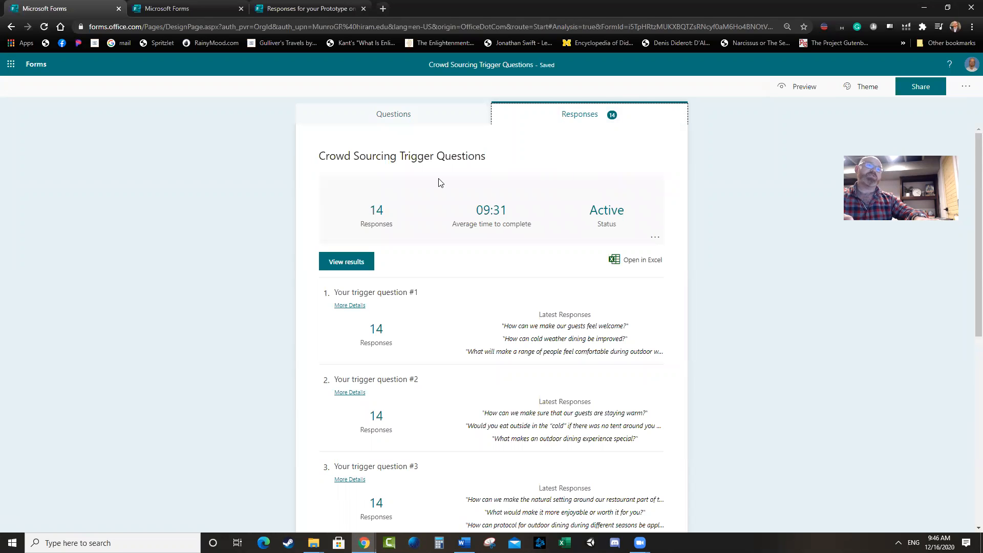
# Examine the response summary of "Crowd Sourcing Trigger Questions", including the average completion time and latest answers per question.
pyautogui.moveTo(364, 206); pyautogui.dragTo(506, 204)
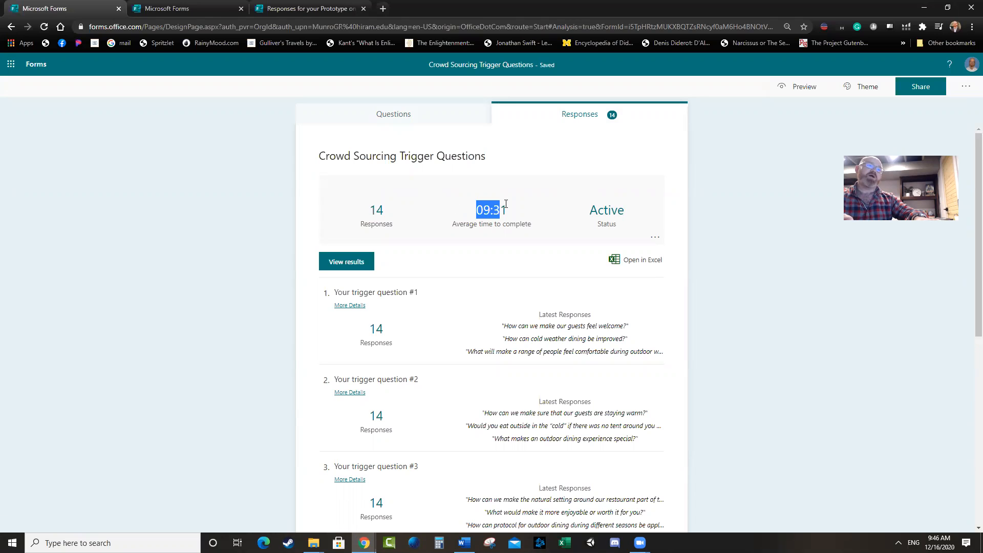
pyautogui.tripleClick(523, 210)
pyautogui.tripleClick(504, 224)
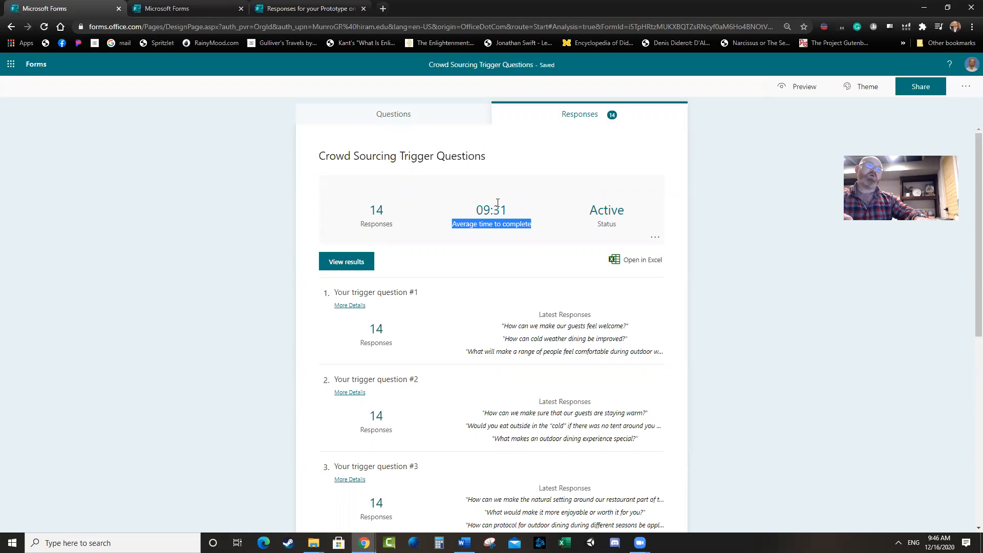
pyautogui.tripleClick(498, 204)
pyautogui.scroll(-3, 491, 207)
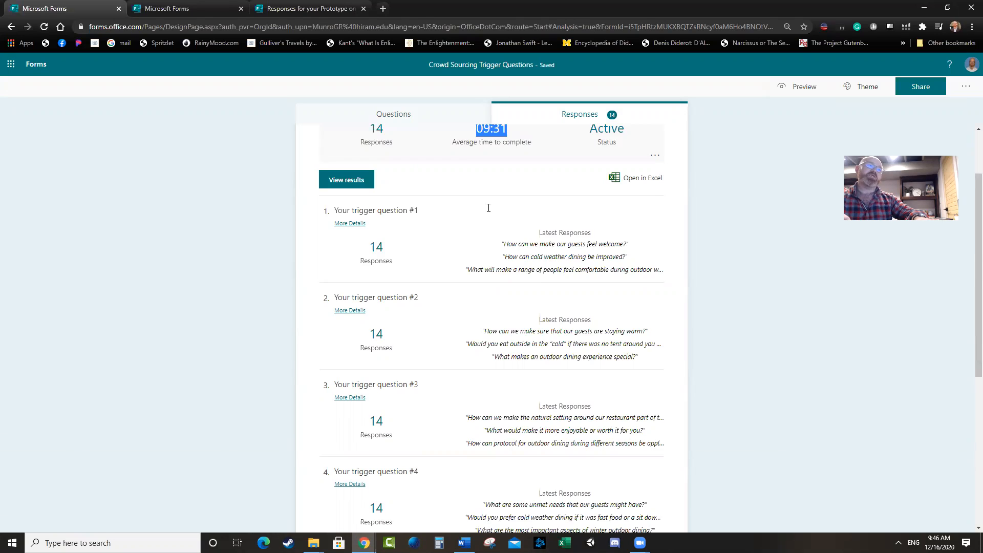
pyautogui.scroll(3, 485, 202)
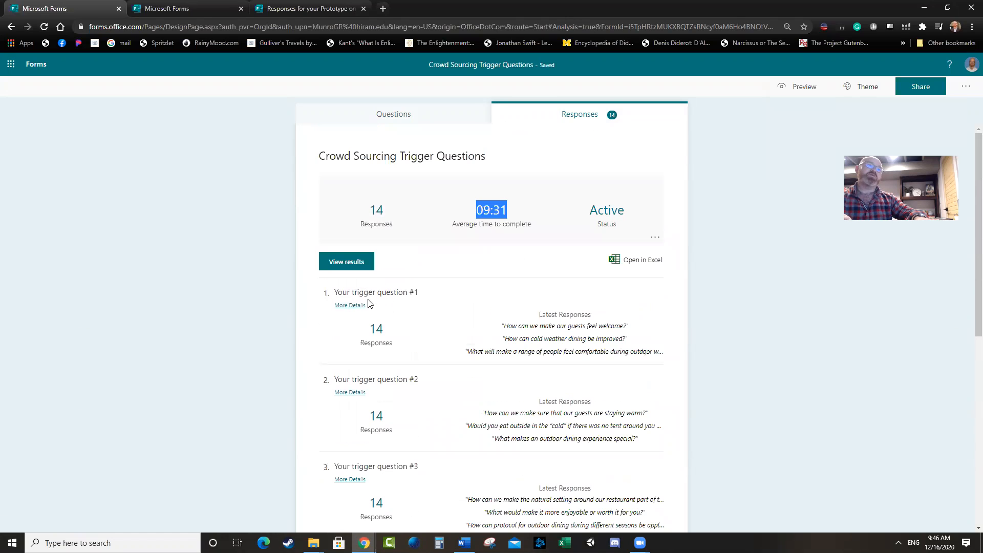
# View the individual results, look through the list of respondents, and return to the response summary.
pyautogui.click(364, 268)
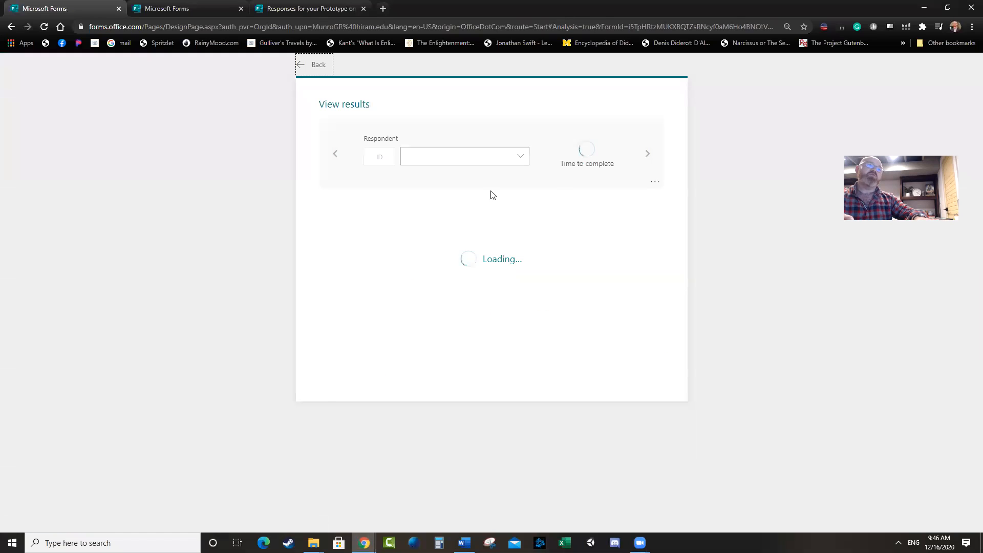
pyautogui.click(521, 159)
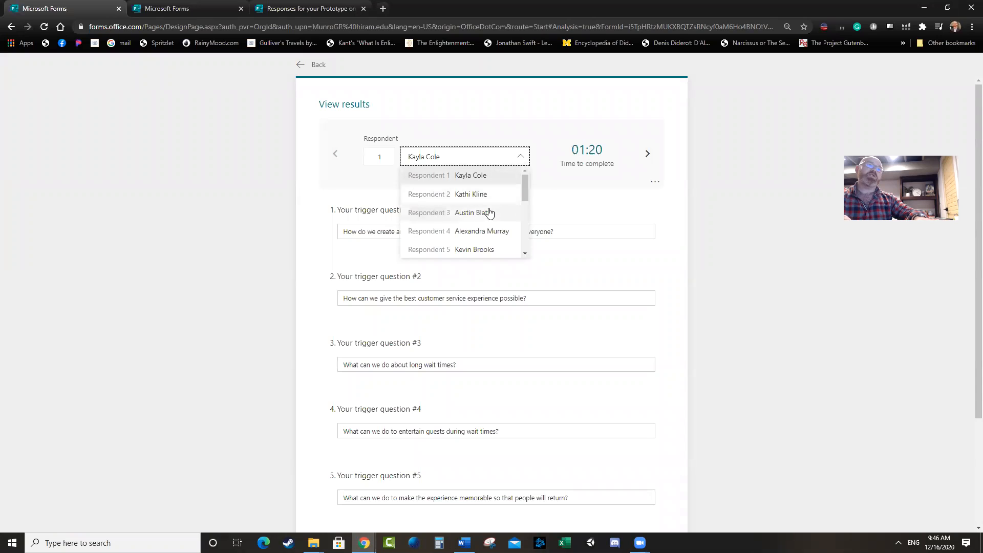
pyautogui.scroll(-2, 488, 214)
pyautogui.scroll(-2, 490, 214)
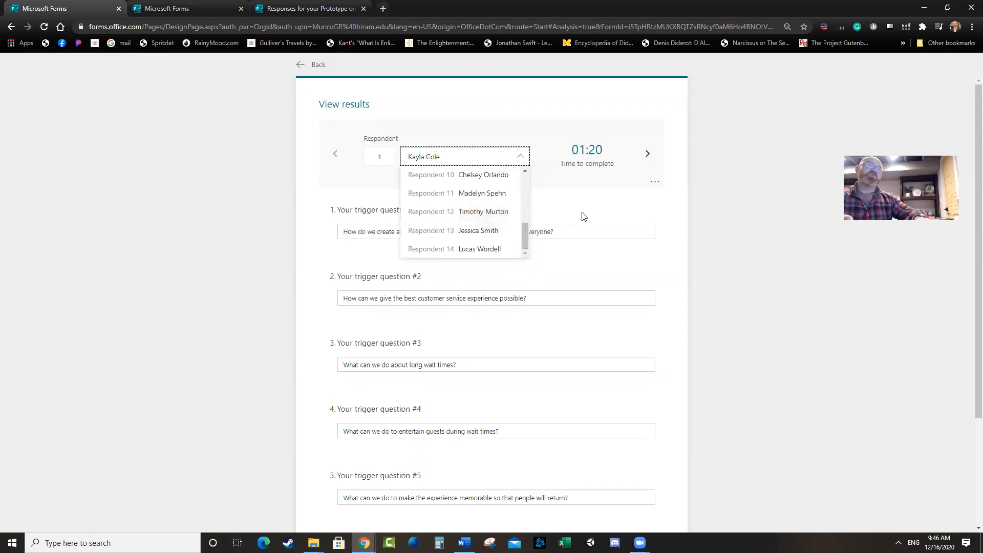
pyautogui.click(700, 234)
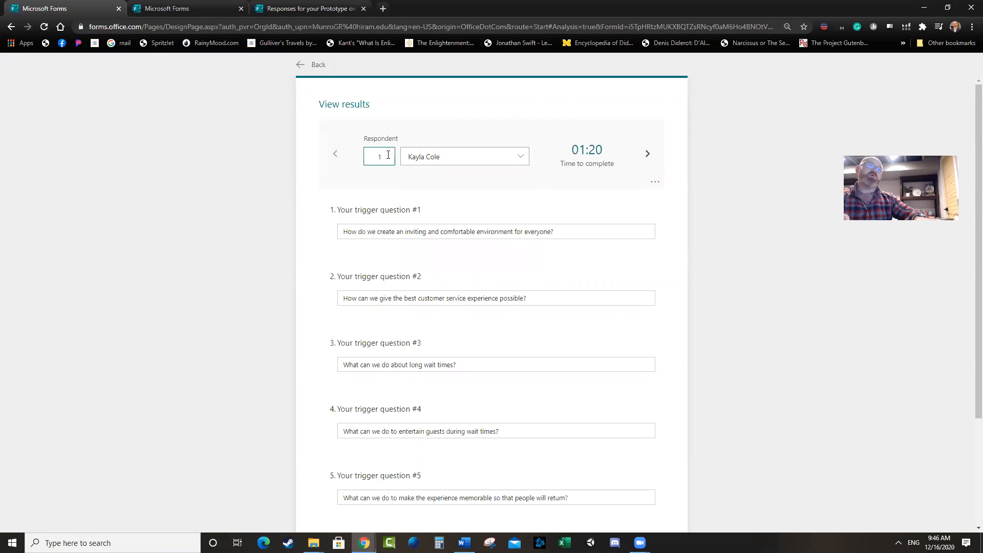
pyautogui.click(303, 73)
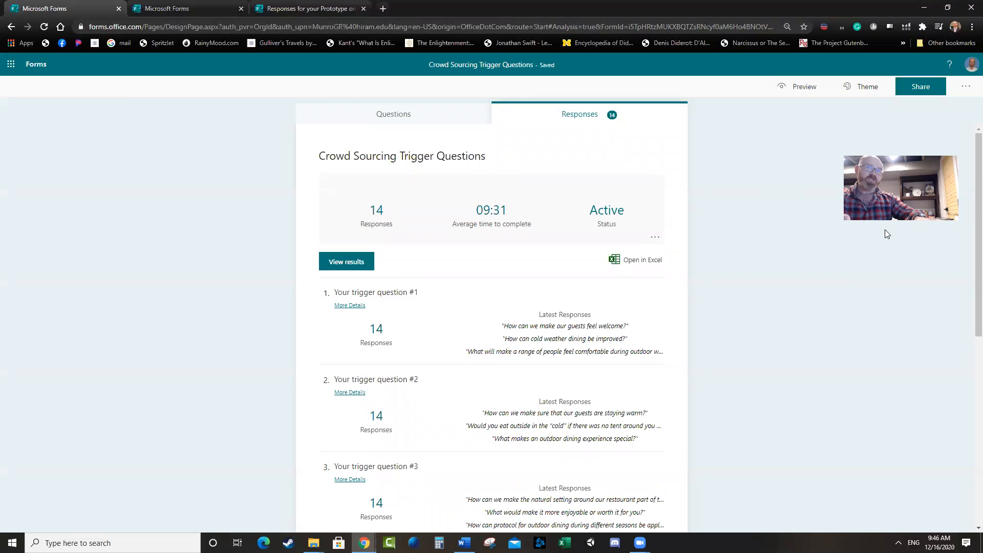
# Return to the questions of "Crowd Sourcing Trigger Questions" and check its sharing options for who can respond.
pyautogui.click(388, 118)
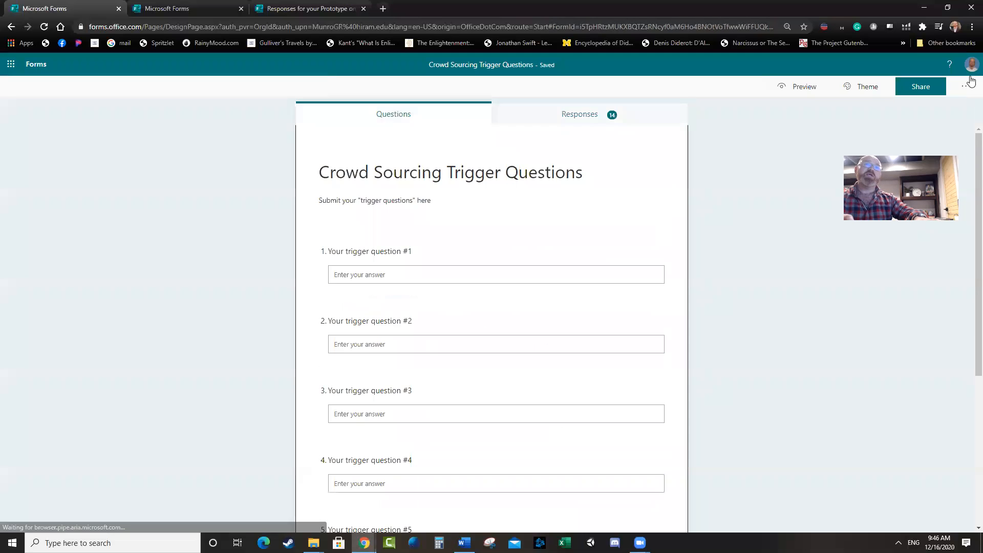
pyautogui.click(924, 88)
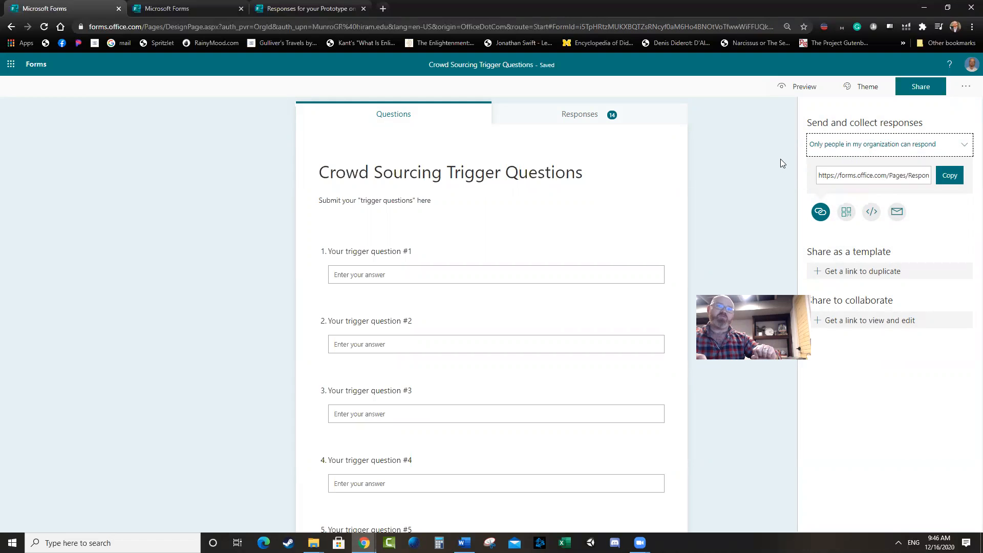
pyautogui.click(917, 149)
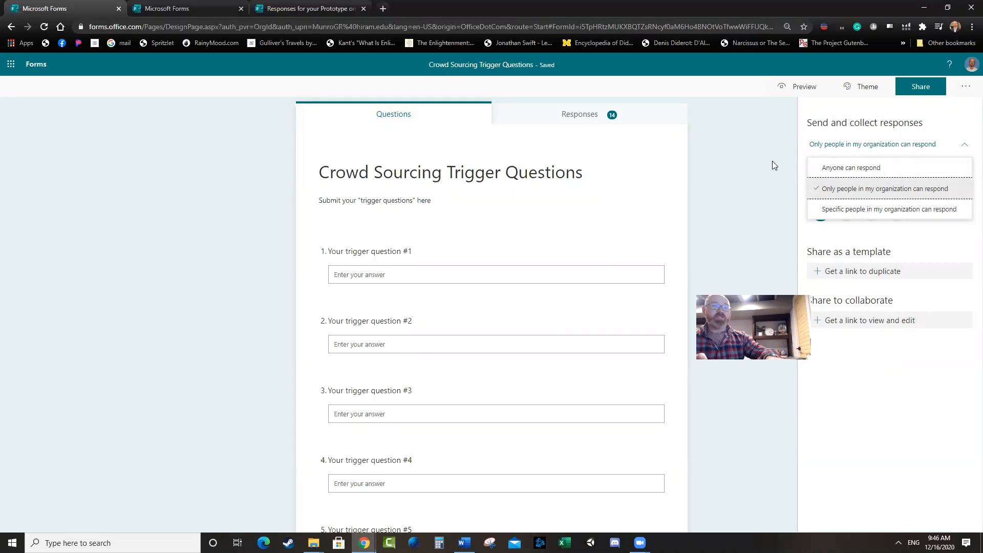
pyautogui.click(759, 169)
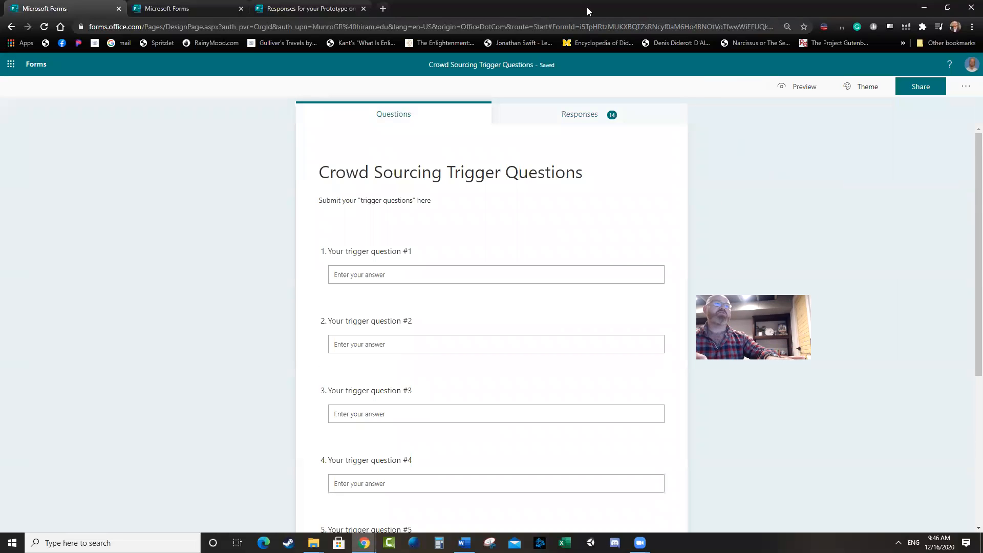